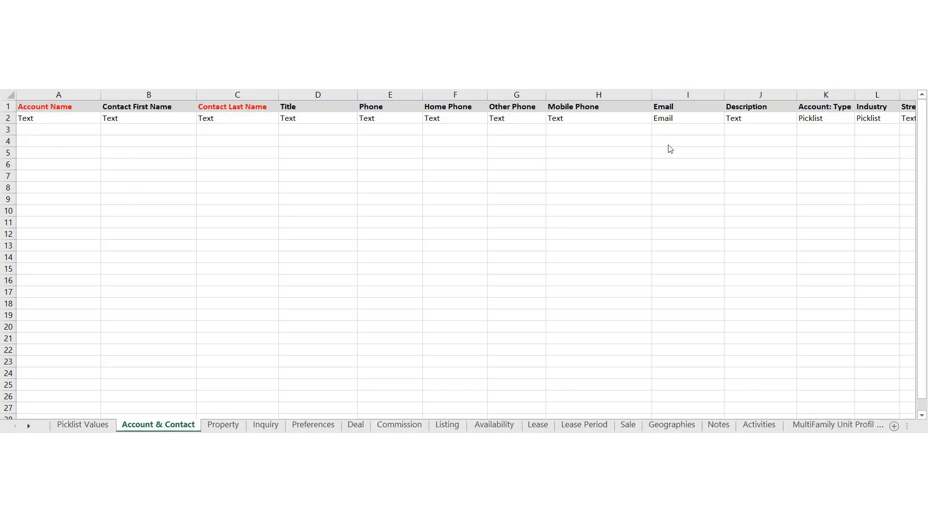
- Highlight the required Account Name header, its Text type, and the row-3 contact name cells
{"action": "left_click", "coordinate": [45, 107]}
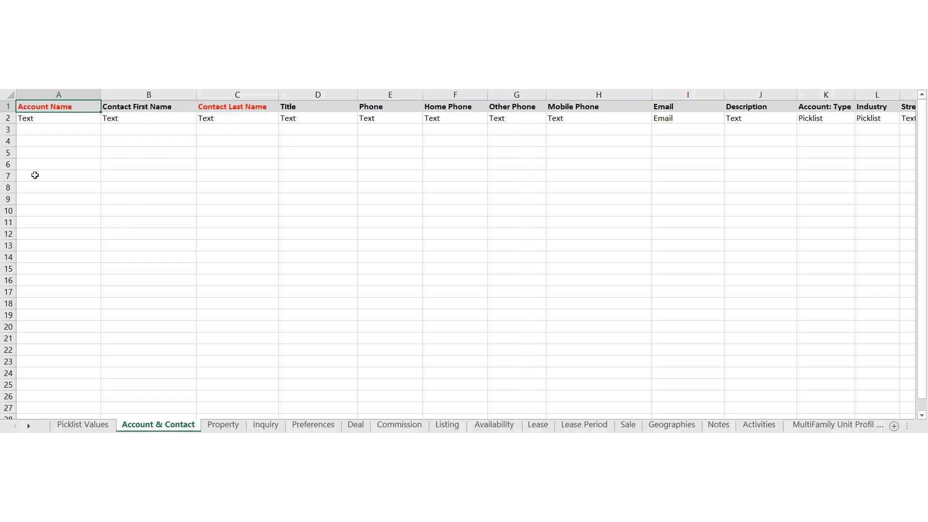
{"action": "left_click", "coordinate": [37, 122]}
{"action": "left_click", "coordinate": [37, 129]}
{"action": "left_click", "coordinate": [128, 131]}
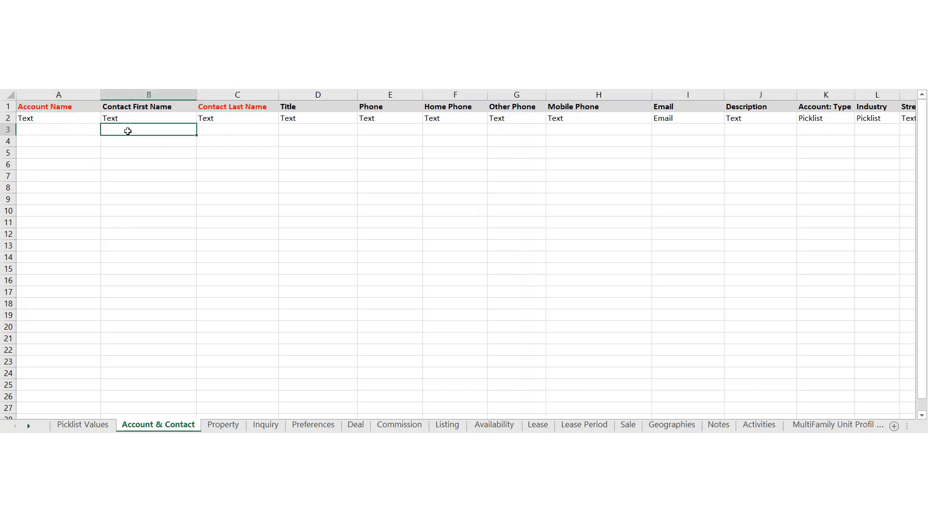
{"action": "left_click_drag", "start_coordinate": [128, 131], "coordinate": [261, 130]}
- Select the Account Name and contact name cells in rows 3–4, then cell C5
{"action": "left_click", "coordinate": [52, 142]}
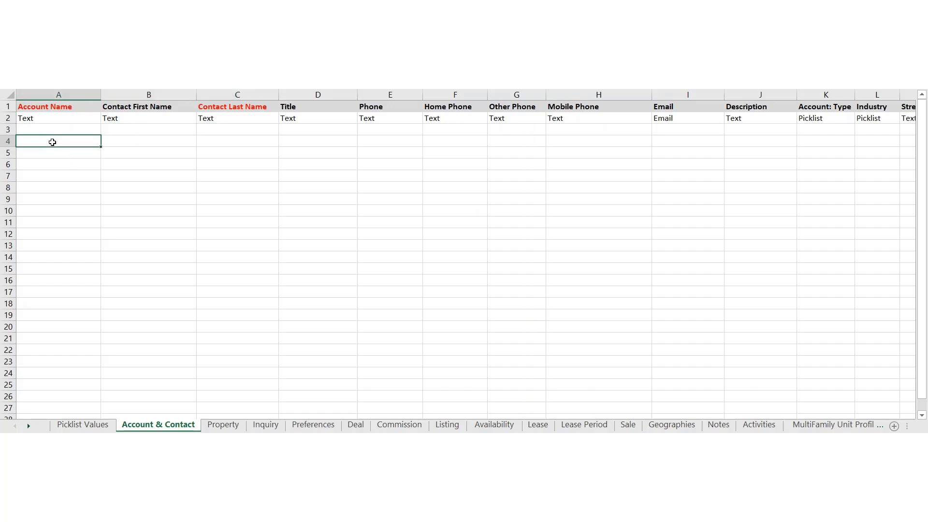
{"action": "left_click_drag", "start_coordinate": [126, 140], "coordinate": [207, 138]}
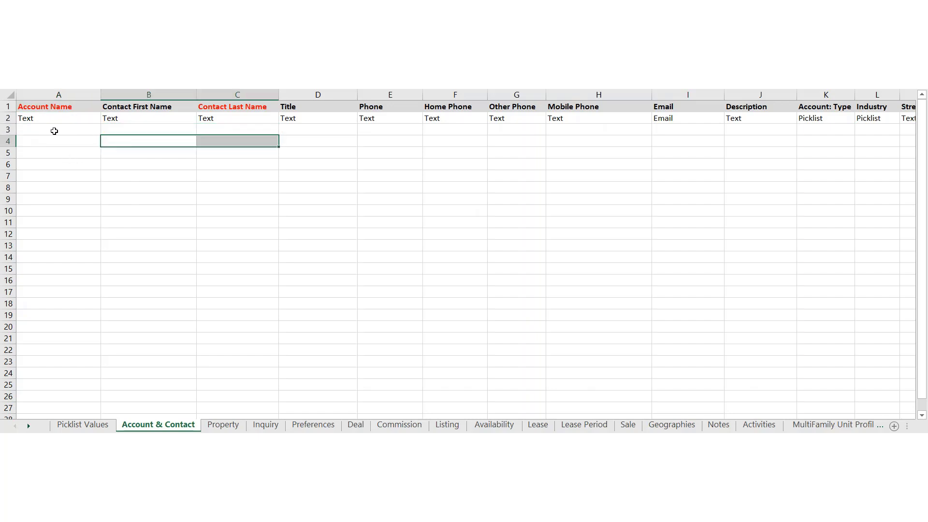
{"action": "left_click_drag", "start_coordinate": [54, 129], "coordinate": [55, 140]}
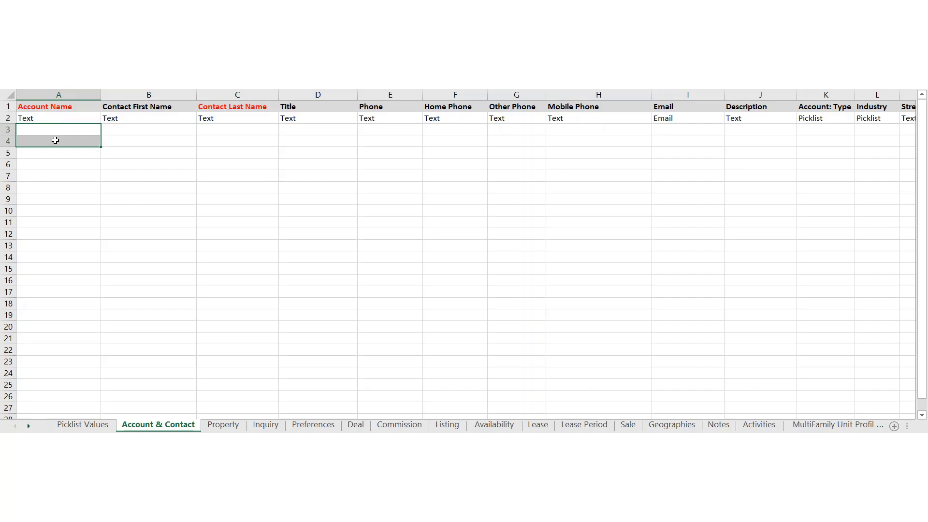
{"action": "left_click", "coordinate": [252, 151]}
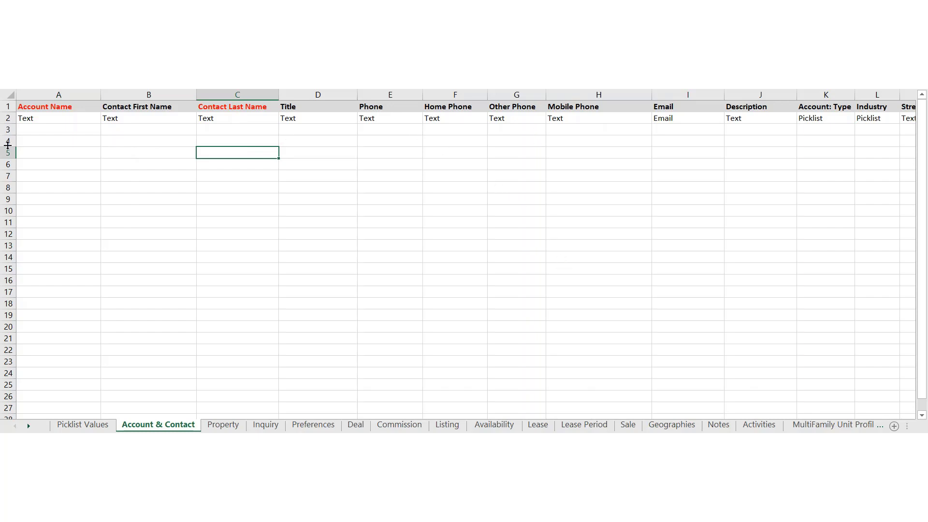
- Select the data-type row, then move along row 3 from Mobile Phone to Zip/Postal Code
{"action": "left_click_drag", "start_coordinate": [7, 113], "coordinate": [7, 115]}
{"action": "left_click", "coordinate": [8, 118]}
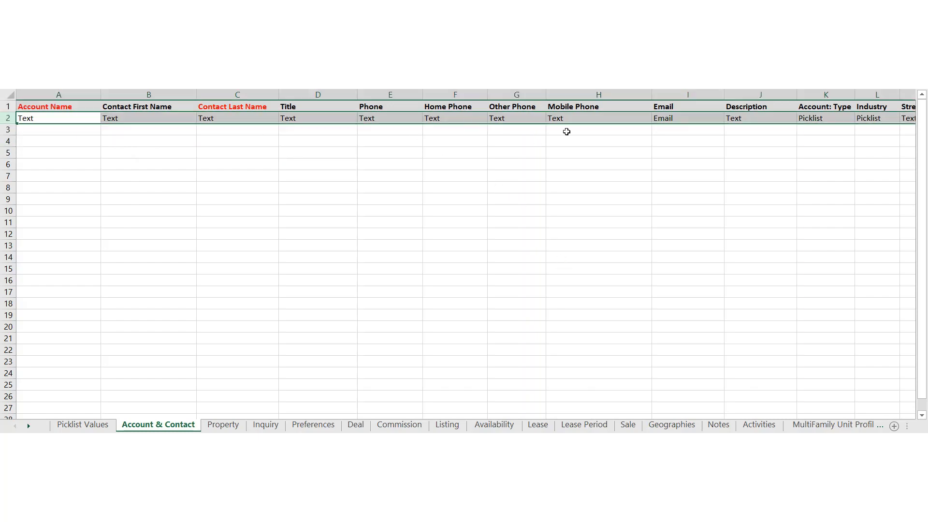
{"action": "left_click", "coordinate": [573, 131]}
{"action": "key", "text": "Right"}
{"action": "key", "text": "Right"}
{"action": "key", "text": "Right"}
{"action": "key", "text": "Right"}
{"action": "key", "text": "Right"}
{"action": "key", "text": "Right"}
{"action": "key", "text": "Right"}
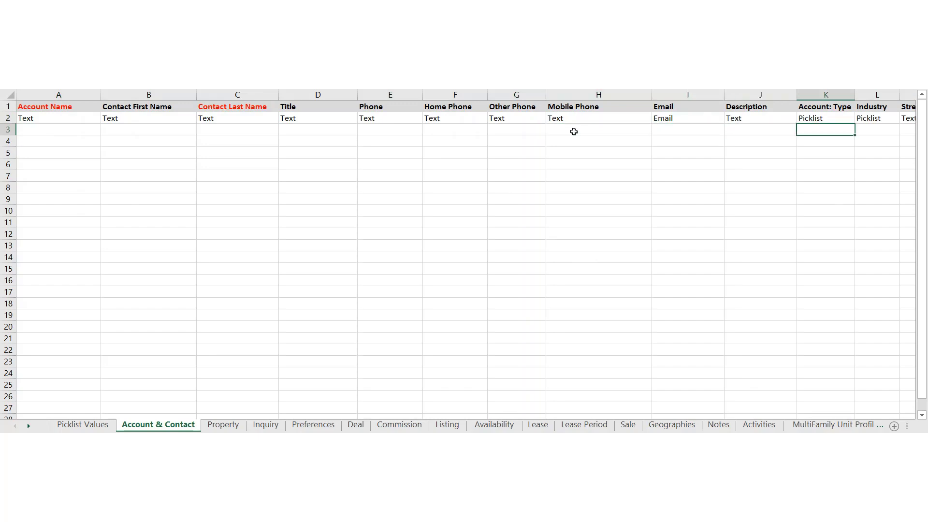
{"action": "key", "text": "Right"}
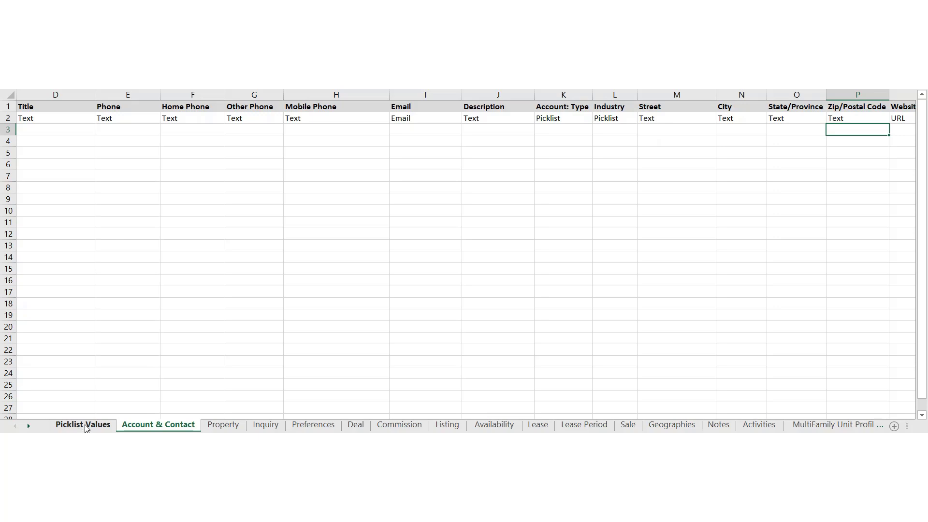
- Compare the Account Type values Broker through Tenant Lead with the Account: Type picklist cells
{"action": "left_click", "coordinate": [83, 424]}
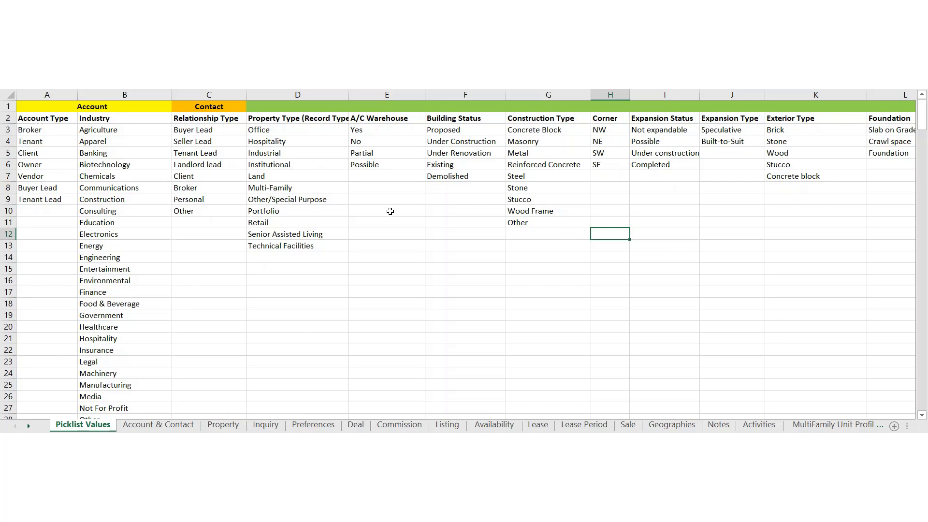
{"action": "left_click_drag", "start_coordinate": [30, 130], "coordinate": [38, 198]}
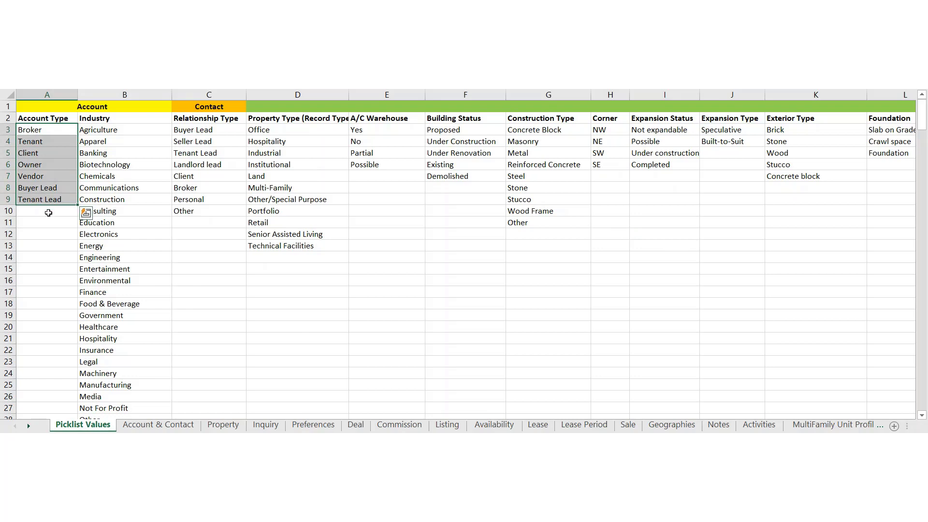
{"action": "left_click", "coordinate": [146, 425]}
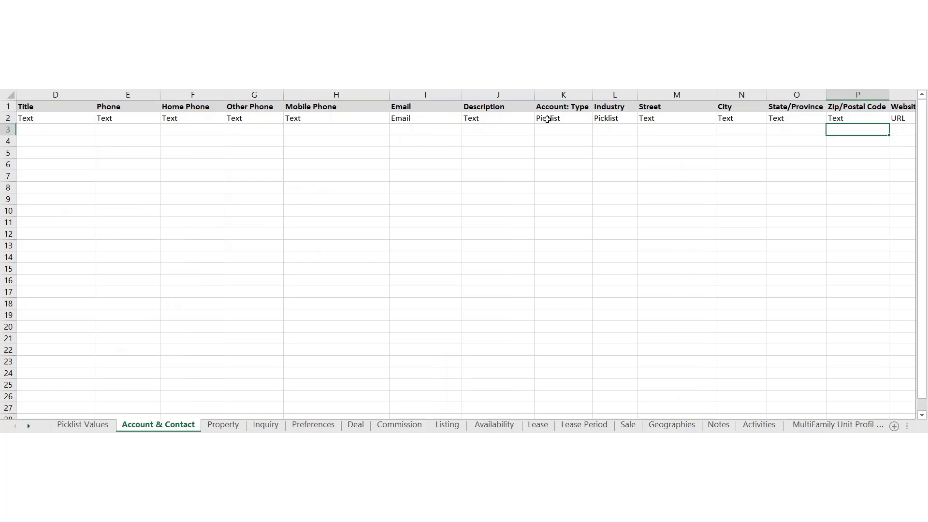
{"action": "left_click_drag", "start_coordinate": [546, 121], "coordinate": [557, 137]}
- Compare the Industry picklist field with its values Agriculture through Environmental on Picklist Values
{"action": "left_click", "coordinate": [615, 110]}
{"action": "left_click_drag", "start_coordinate": [615, 111], "coordinate": [615, 121]}
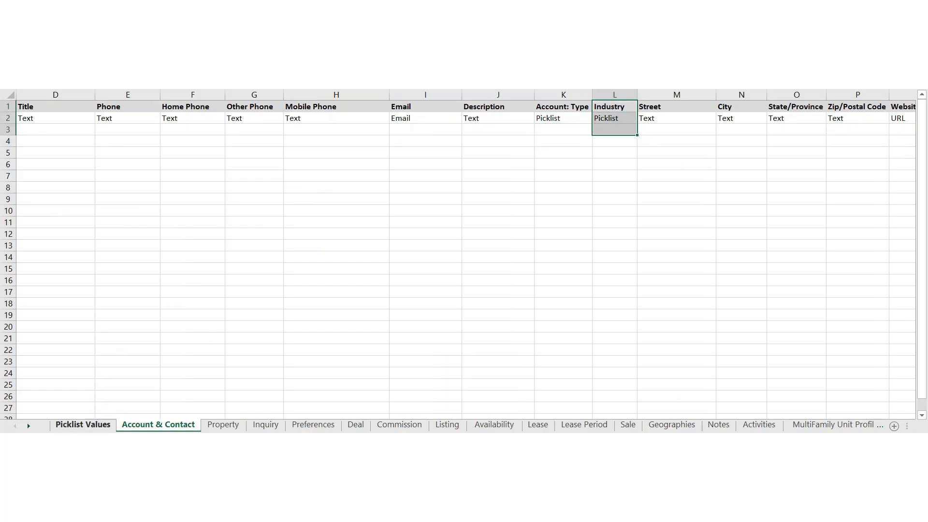
{"action": "left_click", "coordinate": [82, 425]}
{"action": "left_click_drag", "start_coordinate": [99, 130], "coordinate": [105, 281]}
{"action": "left_click", "coordinate": [45, 277]}
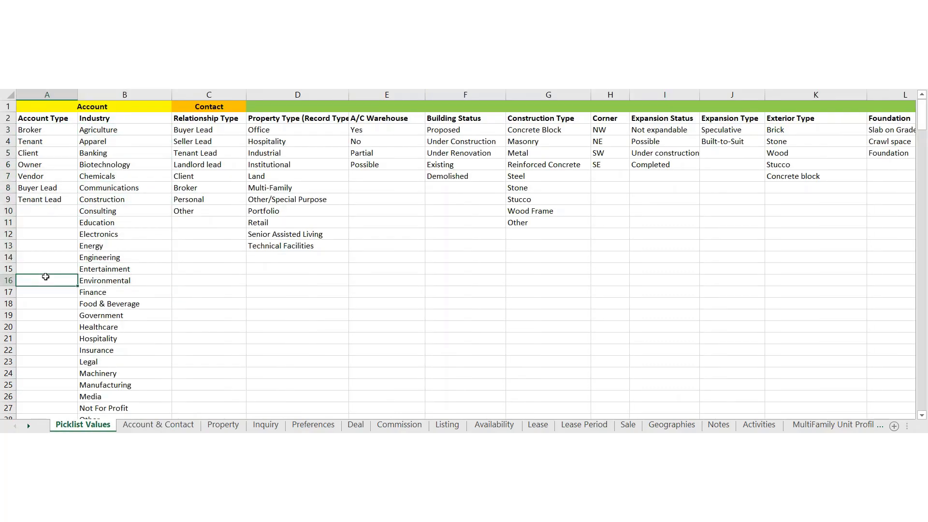
{"action": "left_click", "coordinate": [58, 93]}
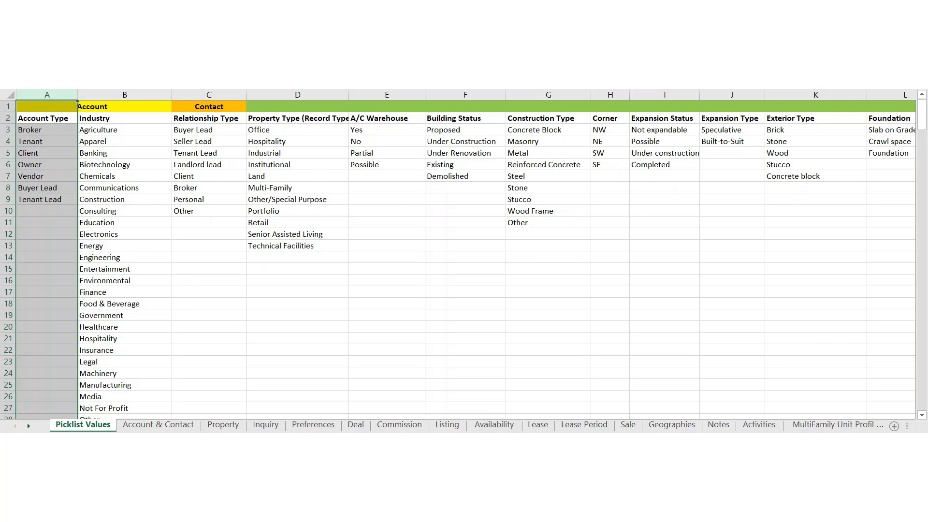
{"action": "key", "text": "alt+h"}
{"action": "key", "text": "h"}
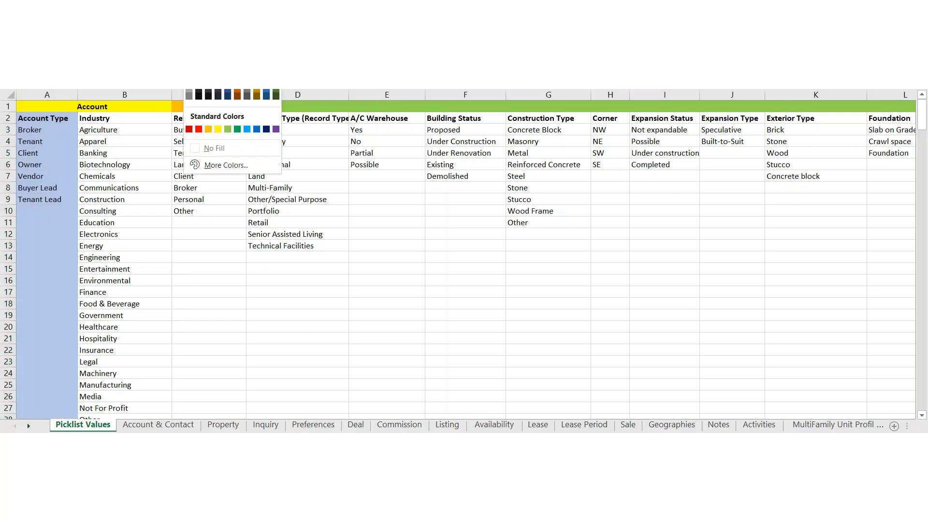
{"action": "key", "text": "Return"}
{"action": "left_click", "coordinate": [56, 132]}
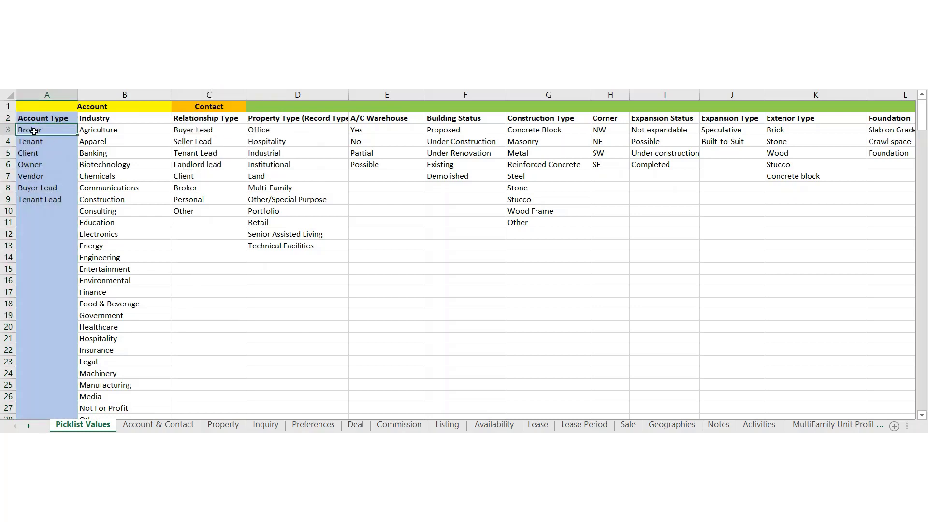
{"action": "left_click_drag", "start_coordinate": [33, 131], "coordinate": [36, 240]}
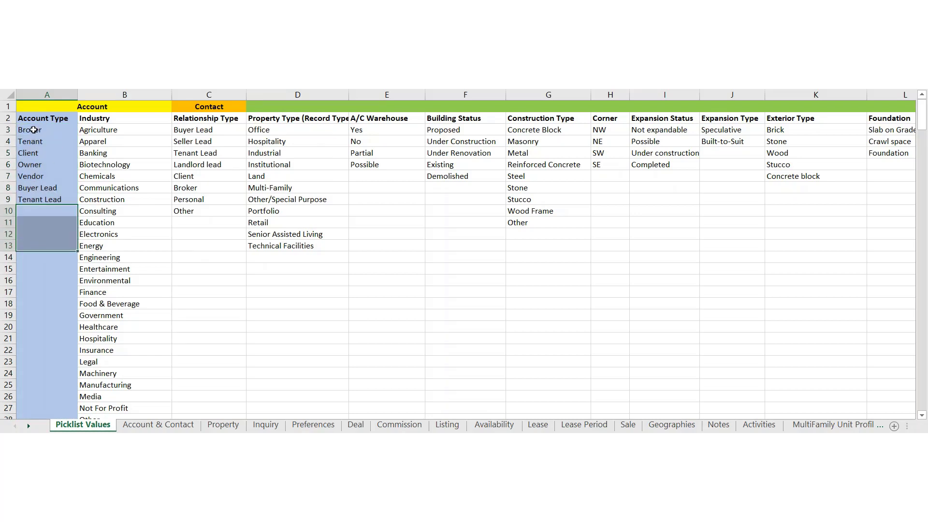
{"action": "left_click_drag", "start_coordinate": [36, 130], "coordinate": [22, 252]}
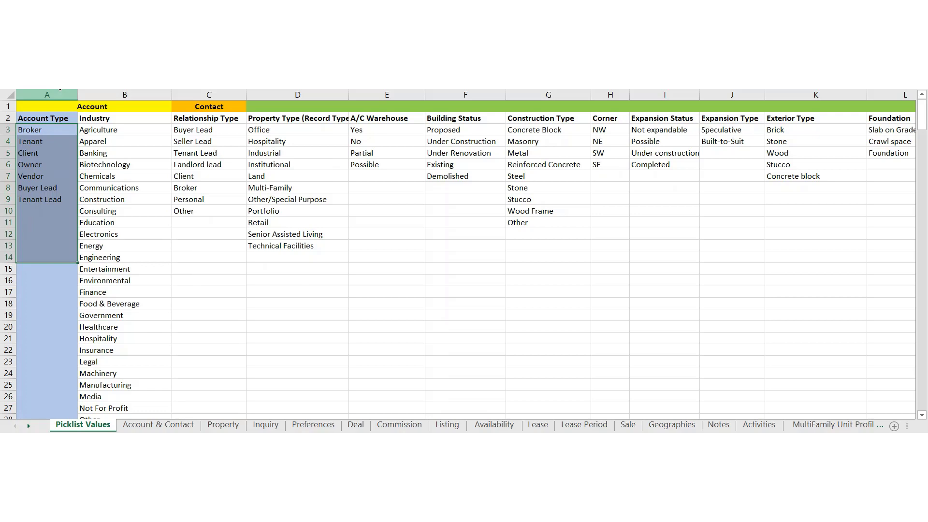
{"action": "left_click", "coordinate": [60, 91]}
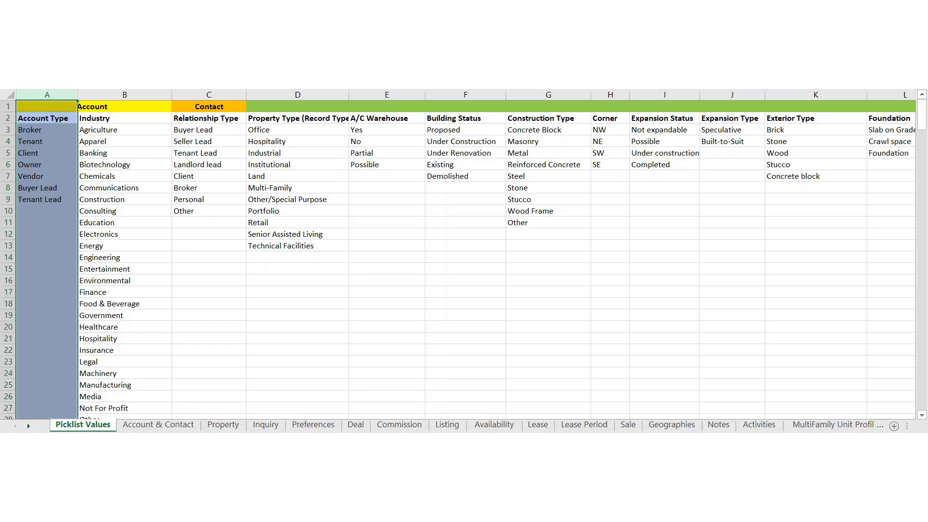
{"action": "key", "text": "alt+h"}
{"action": "key", "text": "h"}
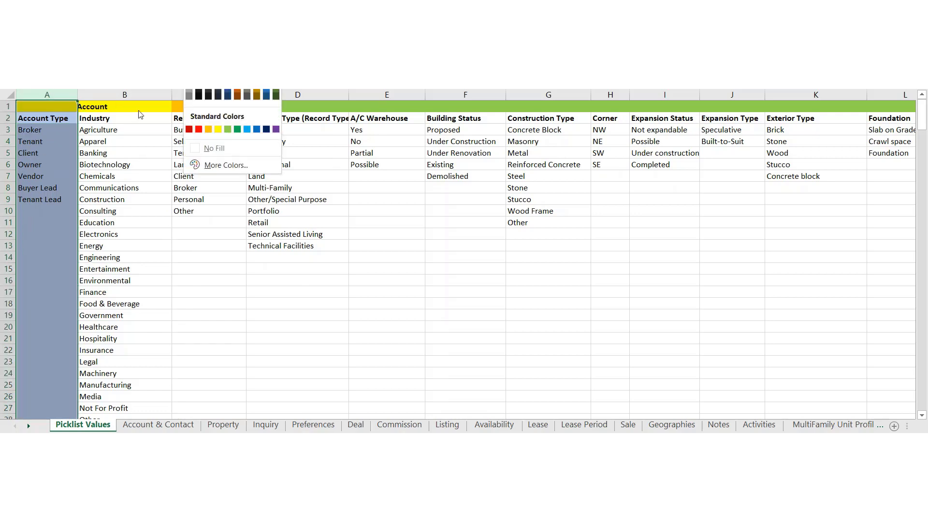
{"action": "left_click", "coordinate": [208, 151]}
{"action": "left_click", "coordinate": [137, 176]}
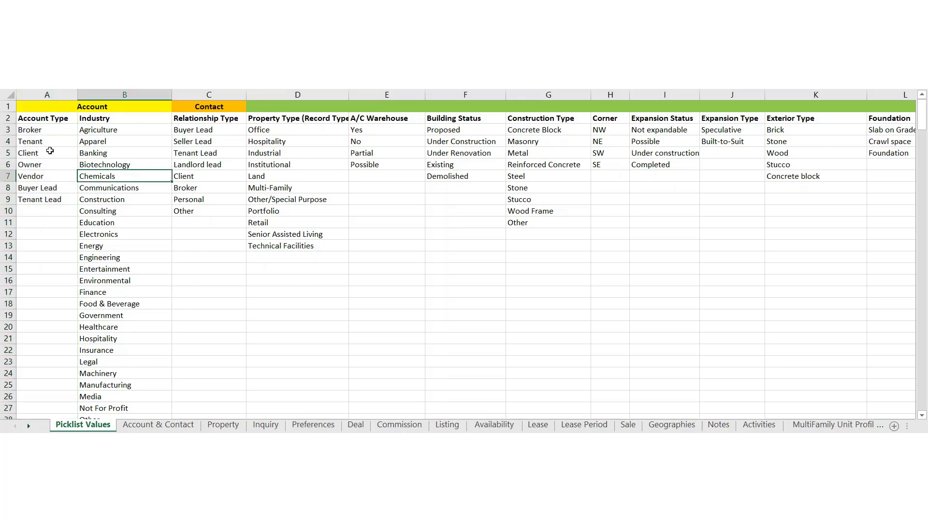
- Review the Account & Contact address cells, return to column A, and switch to the Property sheet
{"action": "left_click", "coordinate": [160, 424]}
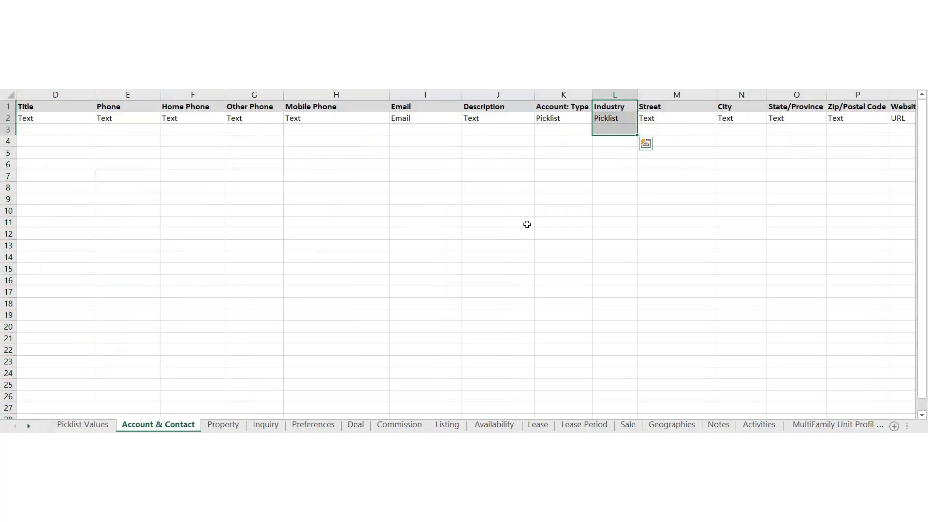
{"action": "left_click", "coordinate": [656, 226]}
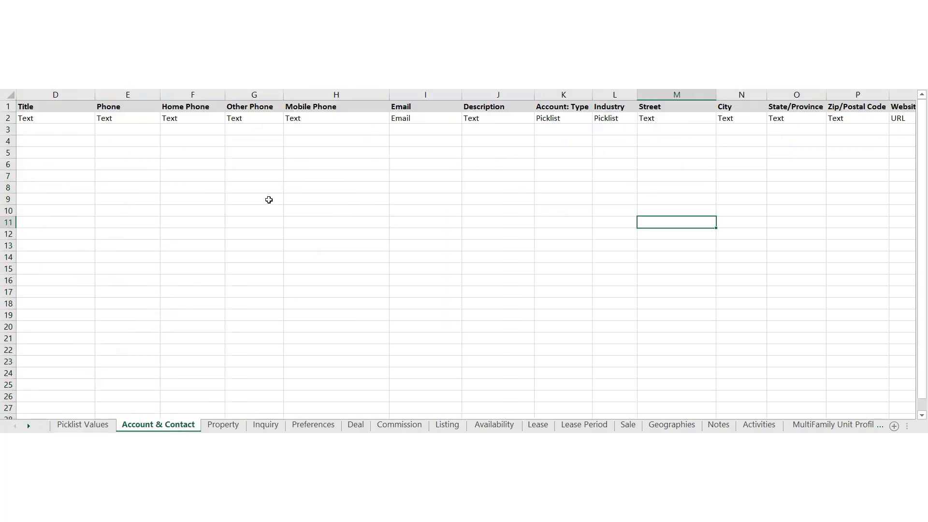
{"action": "left_click", "coordinate": [792, 130]}
{"action": "key", "text": "Tab"}
{"action": "key", "text": "Tab"}
{"action": "key", "text": "Tab"}
{"action": "key", "text": "Tab"}
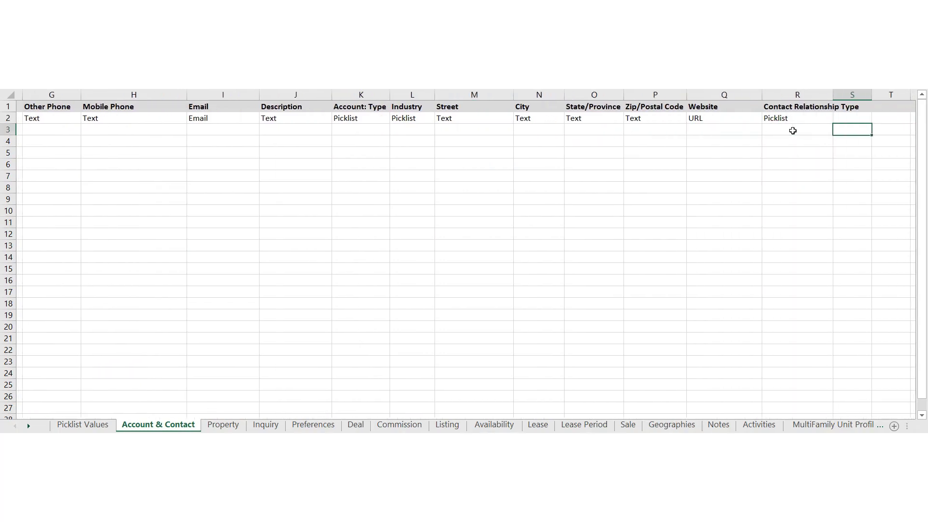
{"action": "key", "text": "Left"}
{"action": "key", "text": "Left"}
{"action": "key", "text": "Left"}
{"action": "key", "text": "Left"}
{"action": "key", "text": "Left"}
{"action": "key", "text": "Left"}
{"action": "key", "text": "Left"}
{"action": "key", "text": "Left"}
{"action": "key", "text": "Left"}
{"action": "key", "text": "Left"}
{"action": "key", "text": "Left"}
{"action": "key", "text": "Left"}
{"action": "key", "text": "Left"}
{"action": "key", "text": "Left"}
{"action": "key", "text": "Left"}
{"action": "key", "text": "Left"}
{"action": "key", "text": "Left"}
{"action": "key", "text": "Left"}
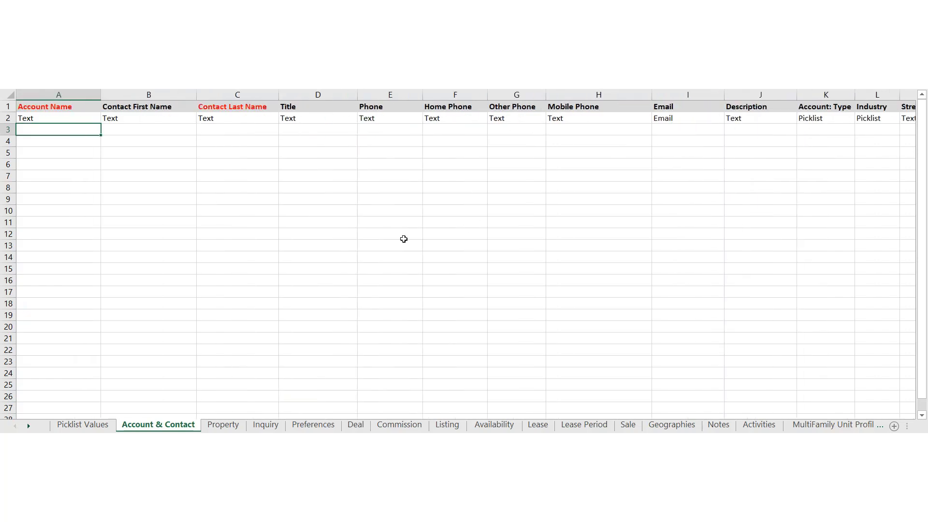
{"action": "left_click", "coordinate": [220, 425]}
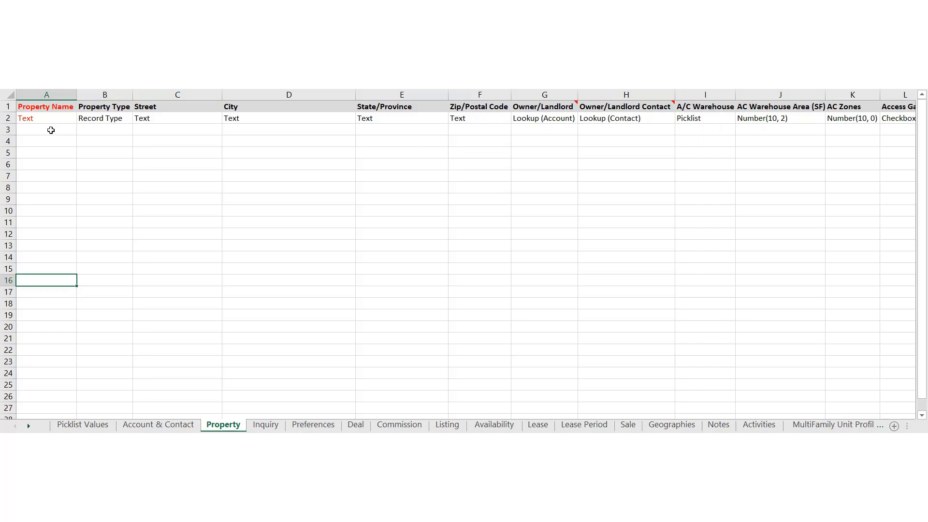
- Make the Property Type header red and select the empty Property Name rows 3–7
{"action": "left_click", "coordinate": [97, 103]}
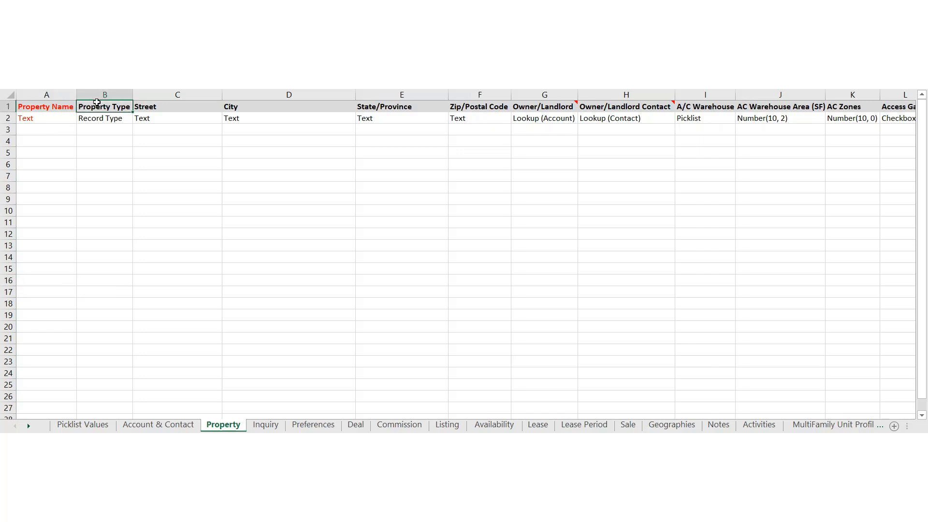
{"action": "key", "text": "F4"}
{"action": "left_click", "coordinate": [47, 124]}
{"action": "left_click_drag", "start_coordinate": [47, 125], "coordinate": [57, 170]}
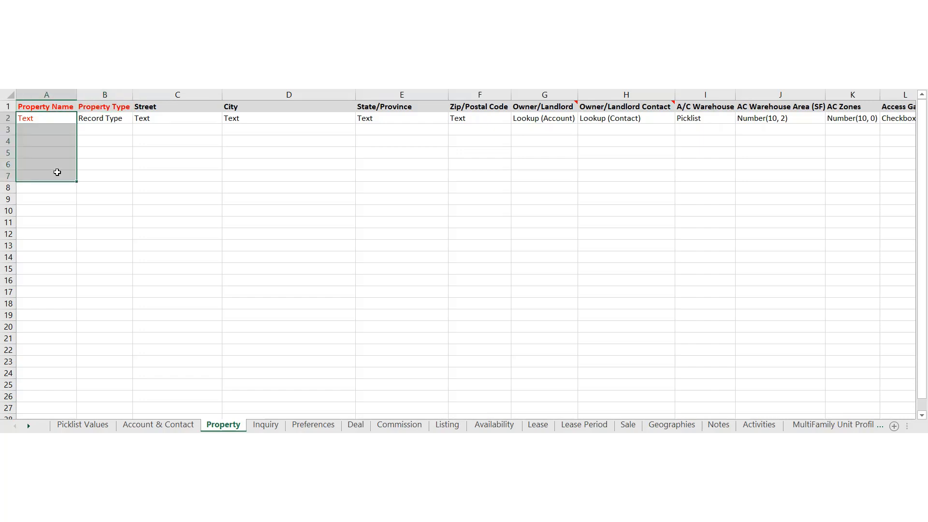
- Select the Property Type column cells, the Street to Zip/Postal Code cells, and Owner/Landlord
{"action": "left_click_drag", "start_coordinate": [100, 125], "coordinate": [104, 141]}
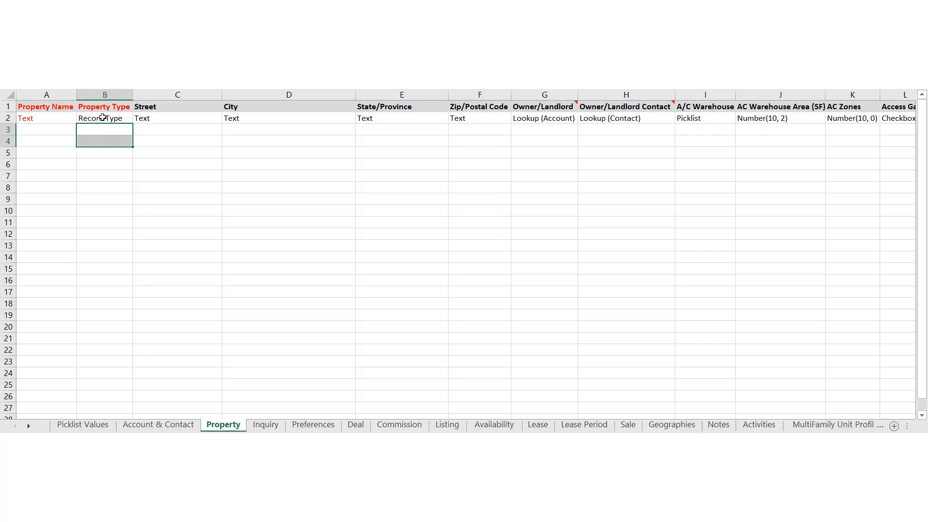
{"action": "left_click_drag", "start_coordinate": [103, 117], "coordinate": [95, 201]}
{"action": "left_click", "coordinate": [148, 147]}
{"action": "left_click_drag", "start_coordinate": [148, 146], "coordinate": [450, 154]}
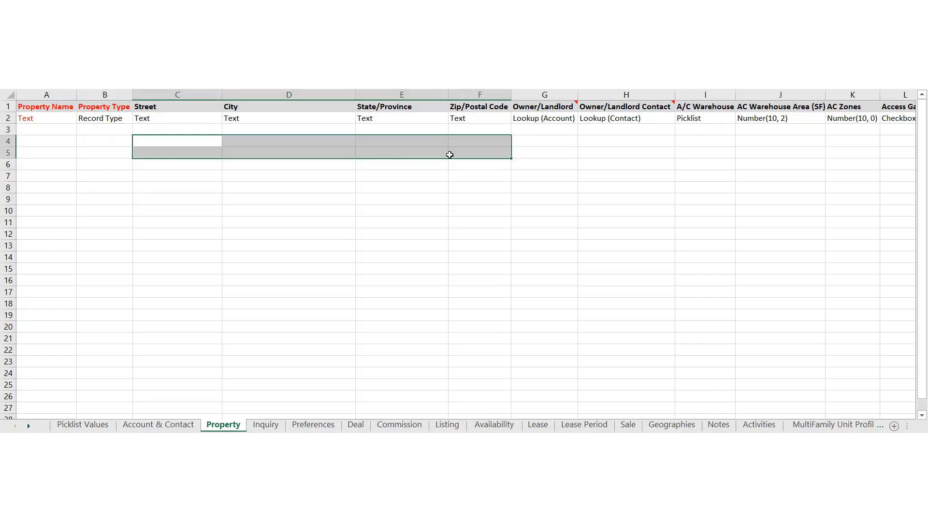
{"action": "left_click", "coordinate": [555, 138]}
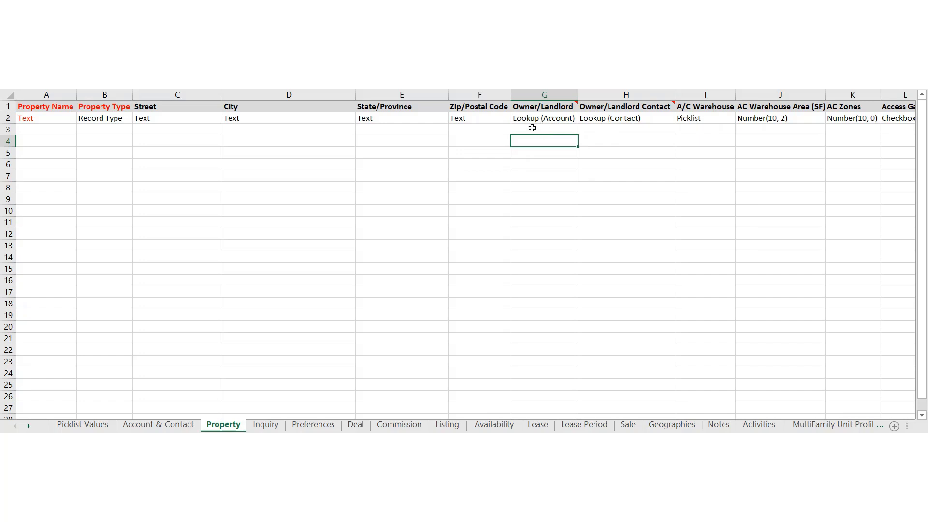
{"action": "left_click", "coordinate": [534, 130]}
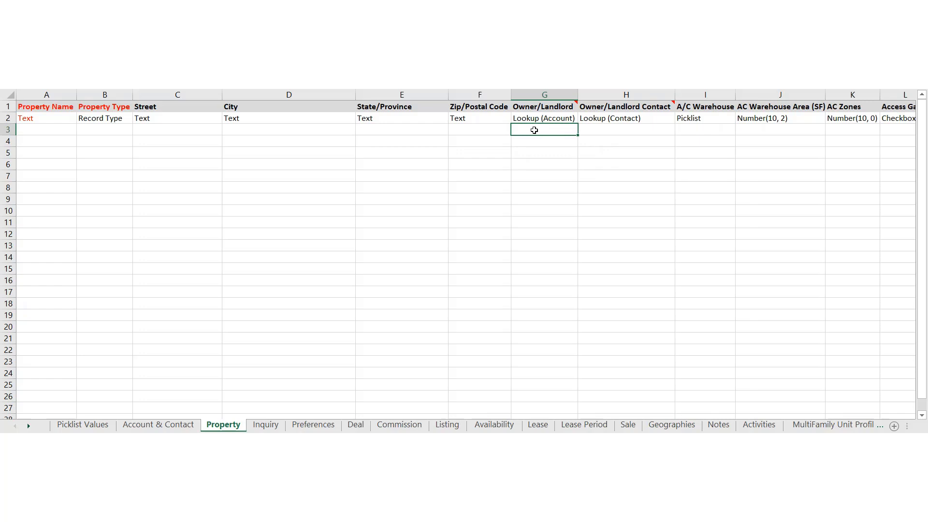
{"action": "left_click", "coordinate": [625, 131]}
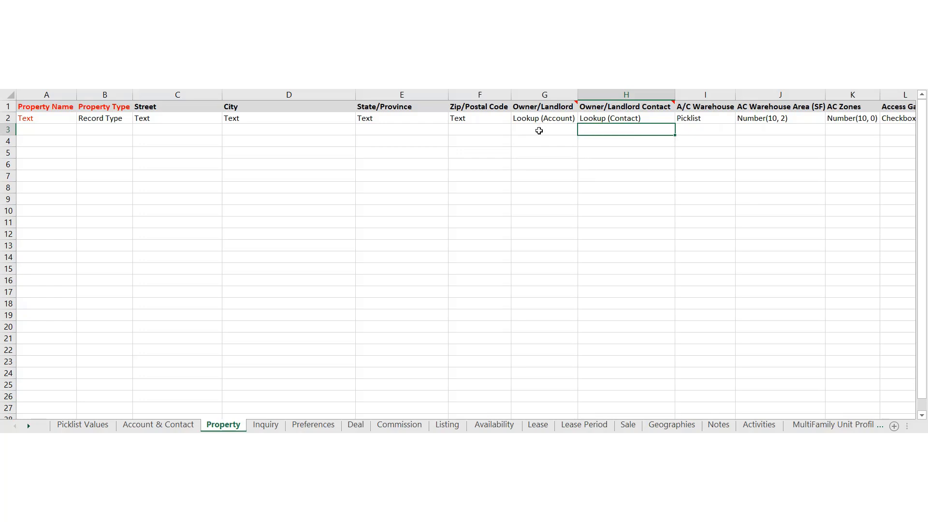
{"action": "left_click", "coordinate": [191, 426]}
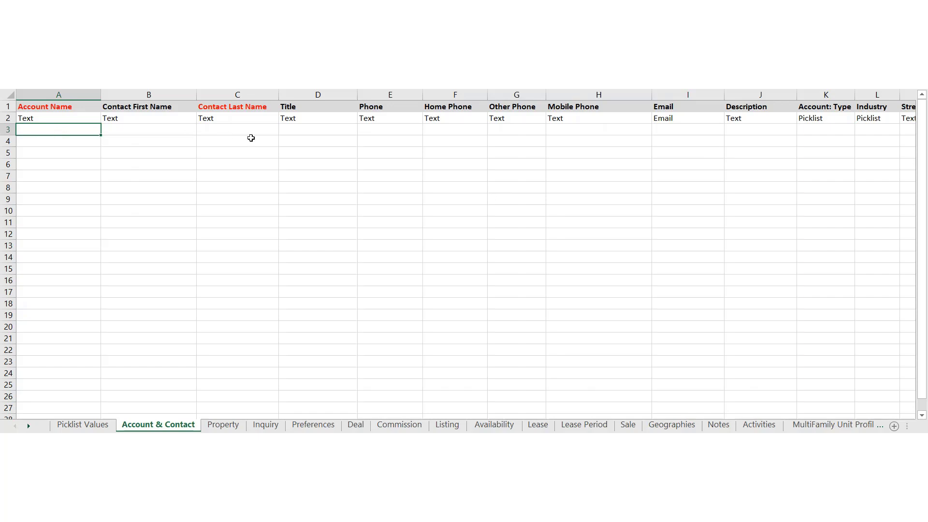
{"action": "left_click", "coordinate": [233, 427]}
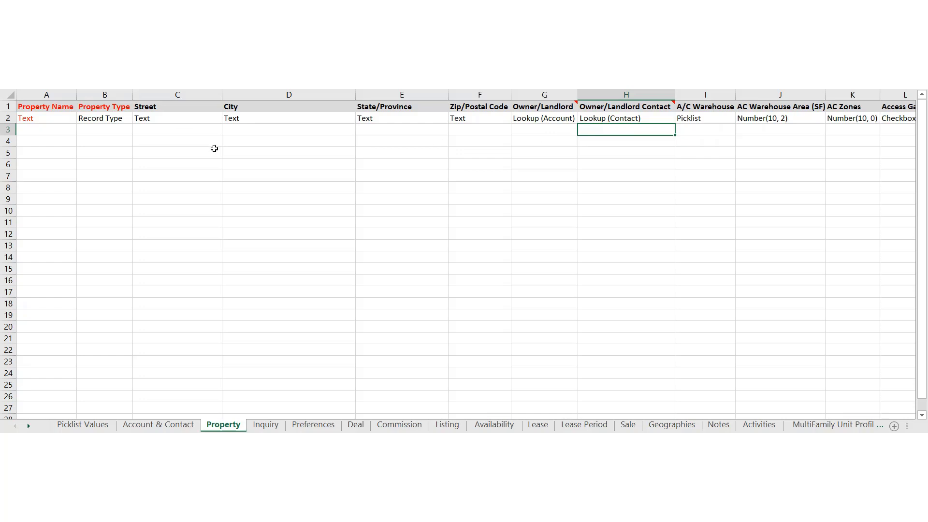
{"action": "left_click", "coordinate": [215, 179]}
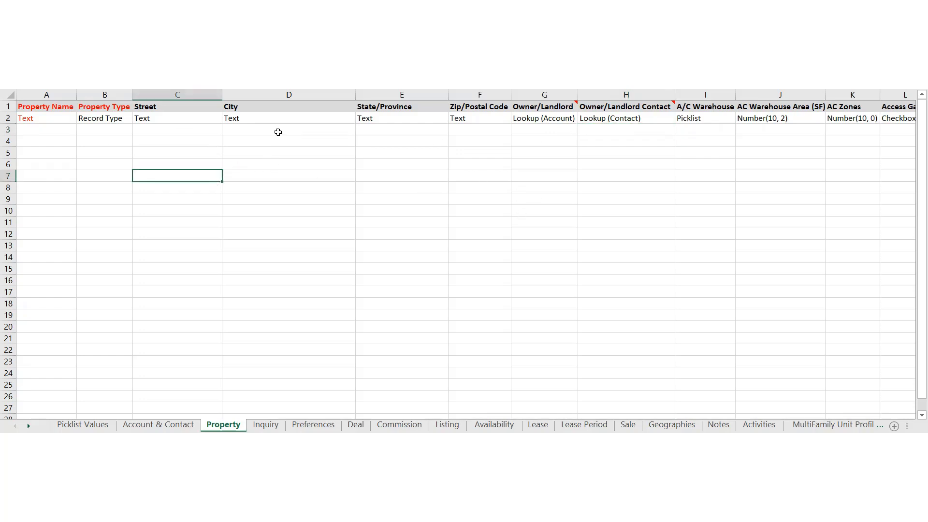
{"action": "left_click", "coordinate": [278, 132]}
{"action": "key", "text": "Tab"}
{"action": "key", "text": "Tab"}
{"action": "key", "text": "Tab"}
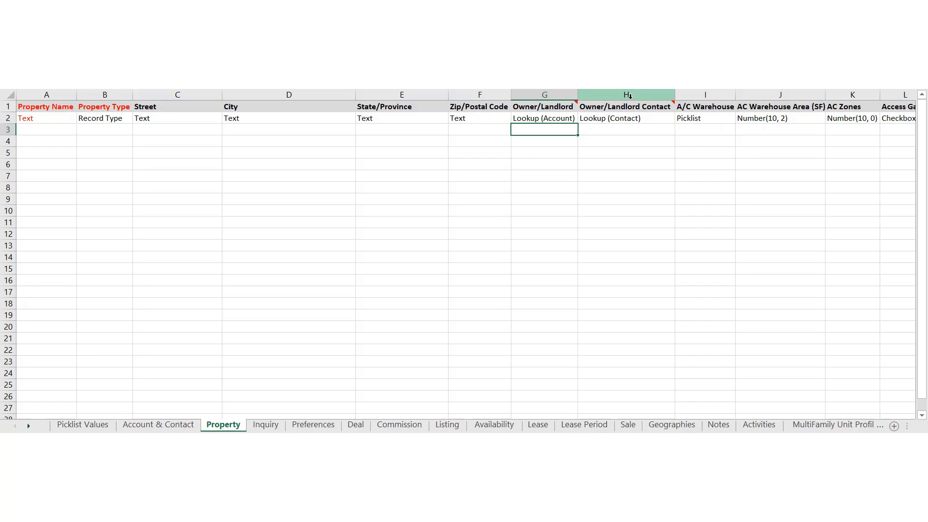
{"action": "left_click", "coordinate": [715, 137]}
{"action": "key", "text": "Tab"}
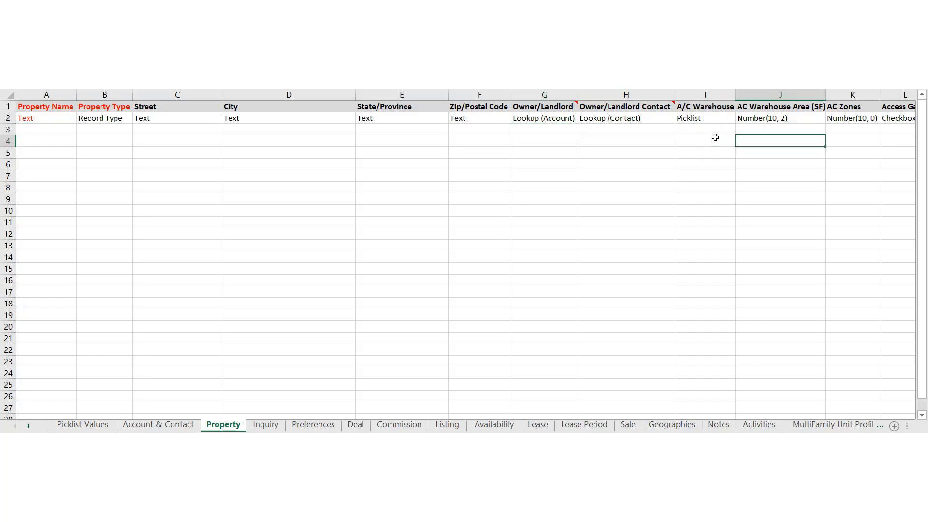
- Move across the Property columns from Assessor Parcel # through Property Sub Type to Record Type
{"action": "key", "text": "Tab"}
{"action": "key", "text": "Tab"}
{"action": "key", "text": "Tab"}
{"action": "key", "text": "Tab"}
{"action": "key", "text": "Tab"}
{"action": "key", "text": "Tab"}
{"action": "key", "text": "Tab"}
{"action": "key", "text": "Tab"}
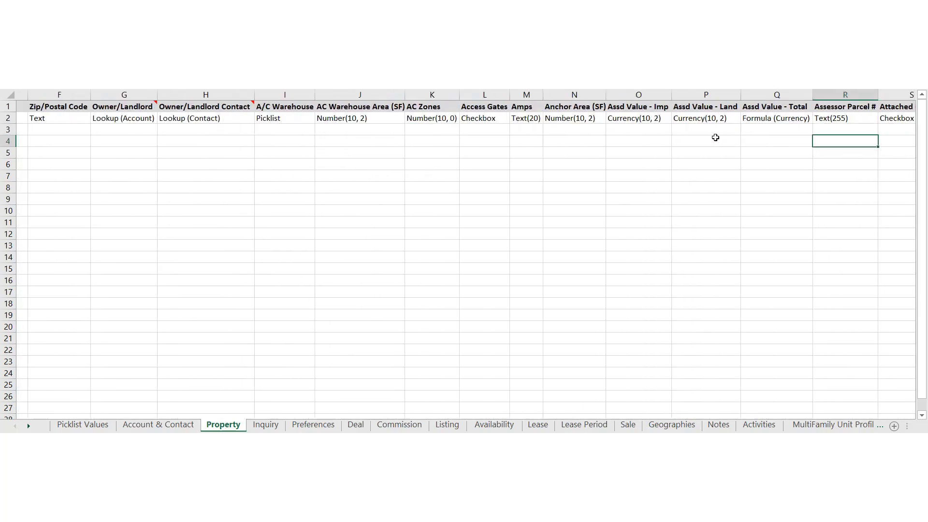
{"action": "key", "text": "Tab"}
{"action": "key", "text": "Tab"}
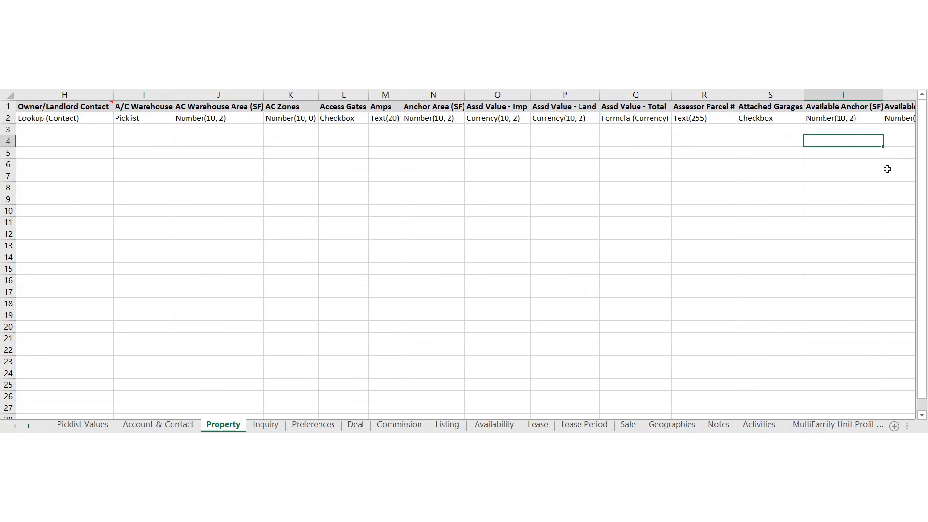
{"action": "key", "text": "Tab"}
{"action": "key", "text": "Tab"}
{"action": "key", "text": "Tab"}
{"action": "key", "text": "Tab"}
{"action": "key", "text": "Tab"}
{"action": "key", "text": "Tab"}
{"action": "key", "text": "Tab"}
{"action": "key", "text": "Tab"}
{"action": "key", "text": "Tab"}
{"action": "key", "text": "Tab"}
{"action": "key", "text": "Tab"}
{"action": "key", "text": "Tab"}
{"action": "key", "text": "Tab"}
{"action": "key", "text": "Tab"}
{"action": "key", "text": "Tab"}
{"action": "key", "text": "Tab"}
{"action": "key", "text": "Tab"}
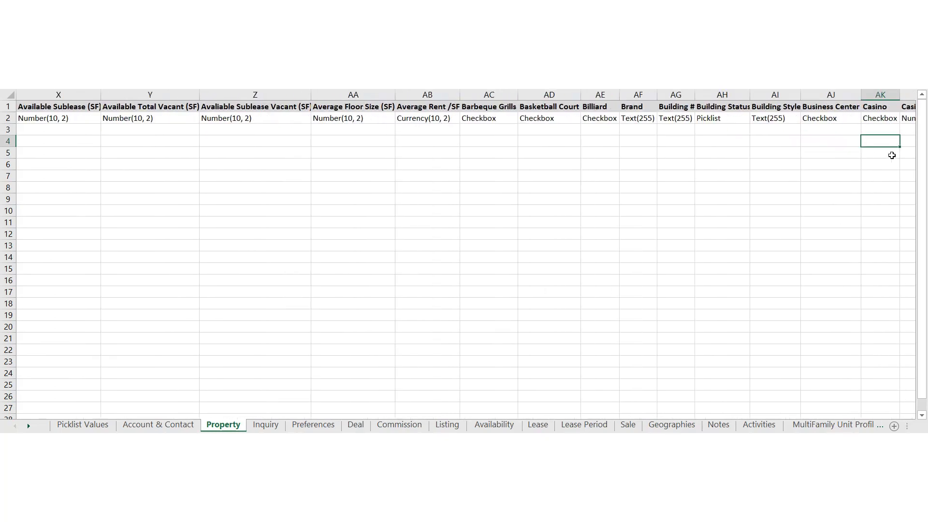
{"action": "key", "text": "Tab"}
{"action": "key", "text": "Tab"}
{"action": "key", "text": "Tab"}
{"action": "key", "text": "Tab"}
{"action": "key", "text": "Tab"}
{"action": "key", "text": "Tab"}
{"action": "key", "text": "Tab"}
{"action": "key", "text": "Tab"}
{"action": "key", "text": "Tab"}
{"action": "key", "text": "Tab"}
{"action": "key", "text": "Tab"}
{"action": "key", "text": "Tab"}
{"action": "key", "text": "Tab"}
{"action": "key", "text": "Tab"}
{"action": "key", "text": "Tab"}
{"action": "key", "text": "Tab"}
{"action": "key", "text": "Tab"}
{"action": "key", "text": "Tab"}
{"action": "key", "text": "Tab"}
{"action": "key", "text": "Tab"}
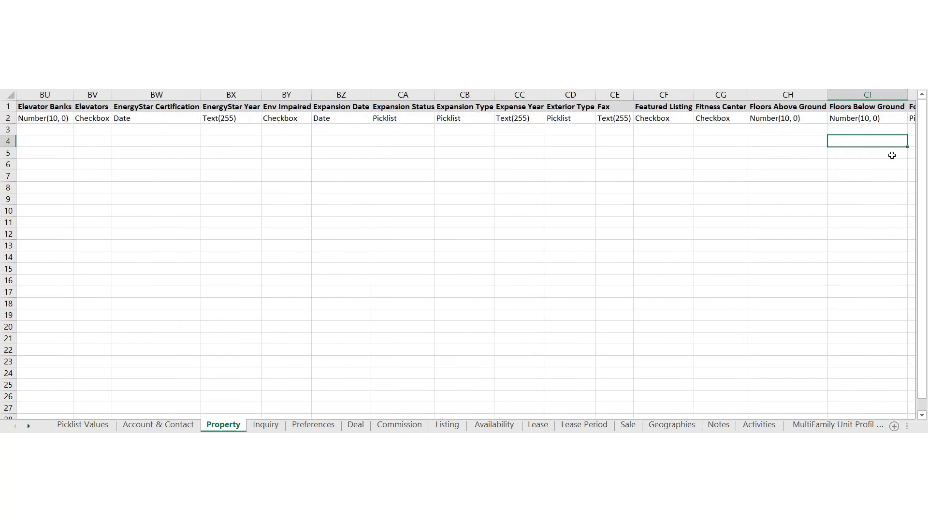
{"action": "key", "text": "Tab"}
{"action": "key", "text": "Tab"}
{"action": "key", "text": "Tab"}
{"action": "key", "text": "Tab"}
{"action": "key", "text": "Tab"}
{"action": "key", "text": "Tab"}
{"action": "key", "text": "Tab"}
{"action": "key", "text": "Tab"}
{"action": "key", "text": "Tab"}
{"action": "key", "text": "Tab"}
{"action": "key", "text": "Tab"}
{"action": "key", "text": "Tab"}
{"action": "key", "text": "Tab"}
{"action": "key", "text": "Tab"}
{"action": "key", "text": "Tab"}
{"action": "key", "text": "Tab"}
{"action": "key", "text": "Tab"}
{"action": "key", "text": "Tab"}
{"action": "key", "text": "Tab"}
{"action": "key", "text": "Tab"}
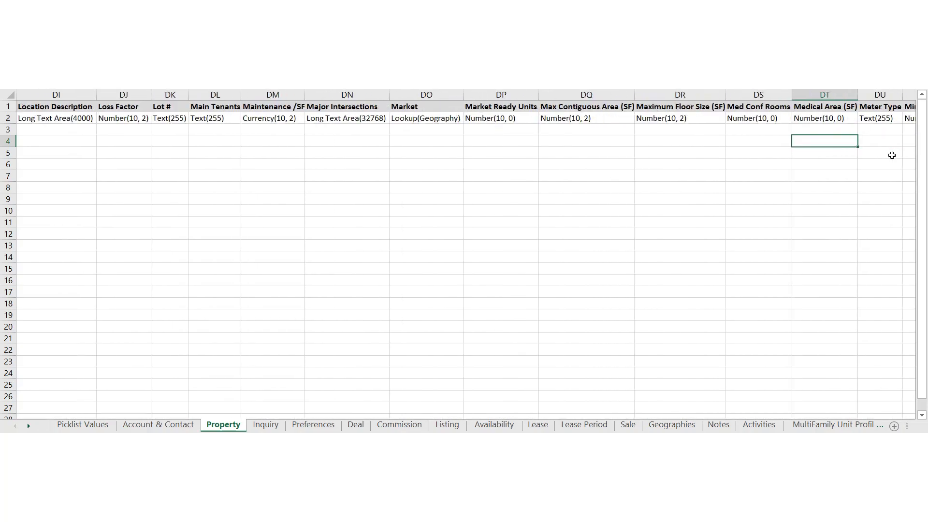
{"action": "key", "text": "Tab"}
{"action": "key", "text": "Tab"}
{"action": "key", "text": "Tab"}
{"action": "key", "text": "Tab"}
{"action": "key", "text": "Tab"}
{"action": "key", "text": "Tab"}
{"action": "key", "text": "Tab"}
{"action": "key", "text": "Tab"}
{"action": "key", "text": "Tab"}
{"action": "key", "text": "Tab"}
{"action": "key", "text": "Tab"}
{"action": "key", "text": "Tab"}
{"action": "key", "text": "Tab"}
{"action": "key", "text": "Tab"}
{"action": "key", "text": "Tab"}
{"action": "key", "text": "Tab"}
{"action": "key", "text": "Tab"}
{"action": "key", "text": "Tab"}
{"action": "key", "text": "Tab"}
{"action": "key", "text": "Tab"}
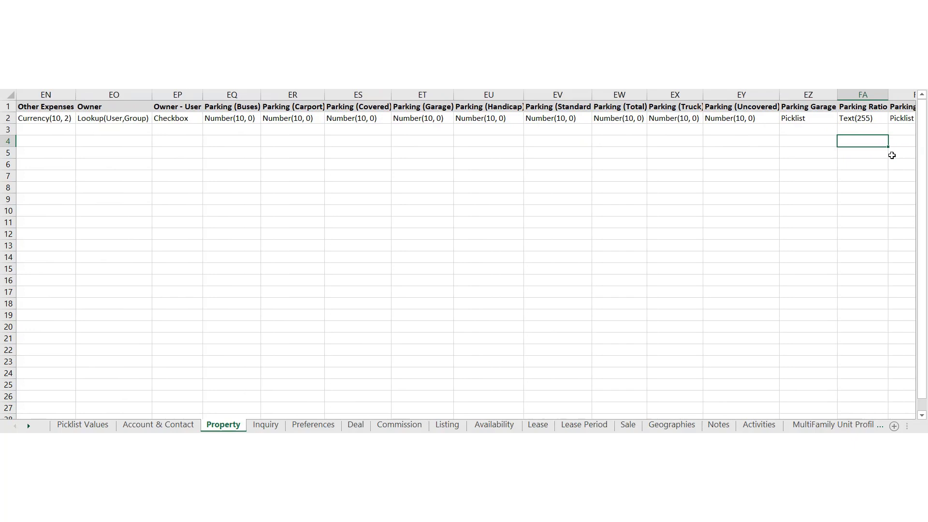
{"action": "key", "text": "Tab"}
{"action": "key", "text": "Tab"}
{"action": "key", "text": "Tab"}
{"action": "key", "text": "Tab"}
{"action": "key", "text": "Tab"}
{"action": "key", "text": "Tab"}
{"action": "key", "text": "Tab"}
{"action": "key", "text": "Tab"}
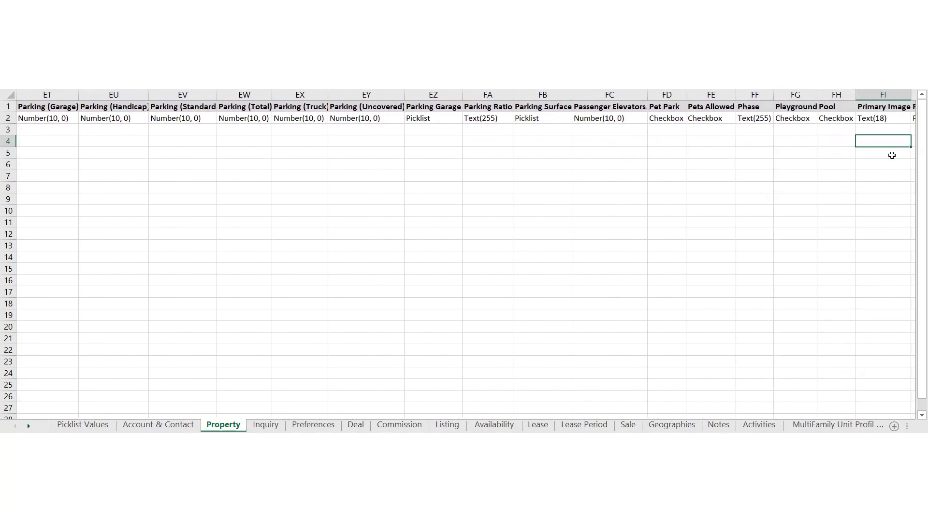
{"action": "key", "text": "Tab"}
{"action": "key", "text": "Tab"}
{"action": "key", "text": "Tab"}
{"action": "key", "text": "Tab"}
{"action": "key", "text": "Tab"}
{"action": "key", "text": "Tab"}
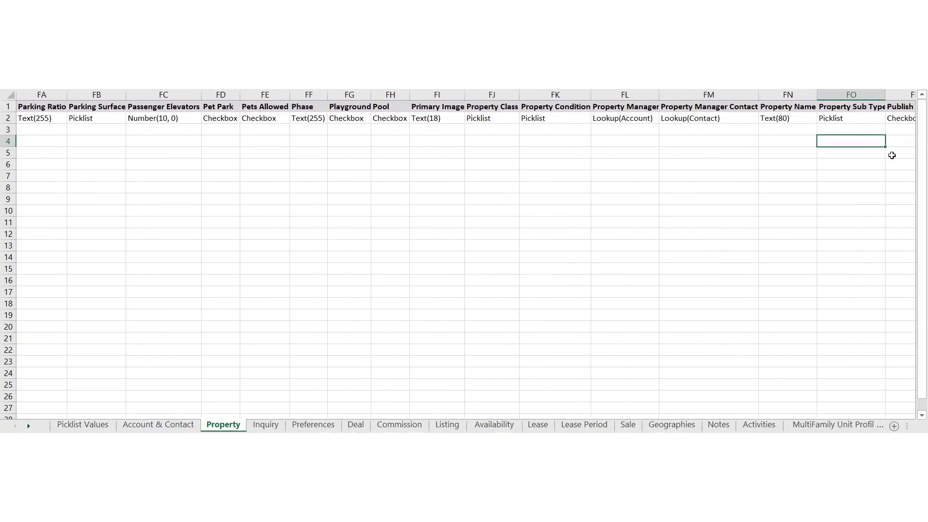
{"action": "key", "text": "Tab"}
{"action": "key", "text": "Tab"}
{"action": "key", "text": "Tab"}
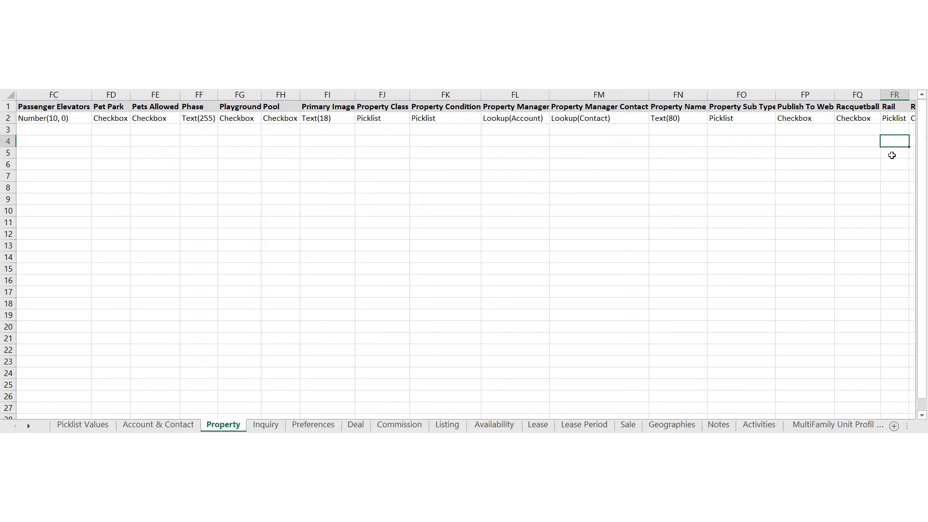
{"action": "key", "text": "Tab"}
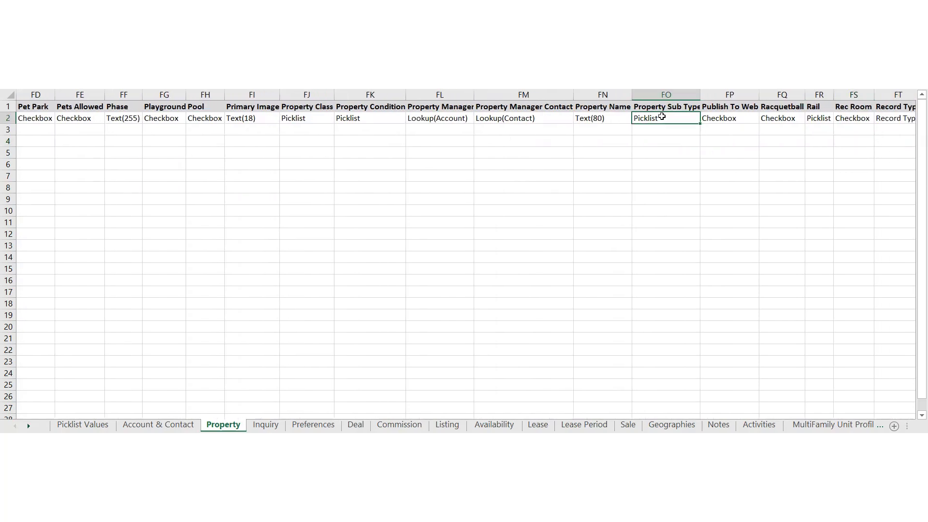
- On Picklist Values, move from the Speculative expansion type value across to the Property Class picklist
{"action": "left_click", "coordinate": [82, 424]}
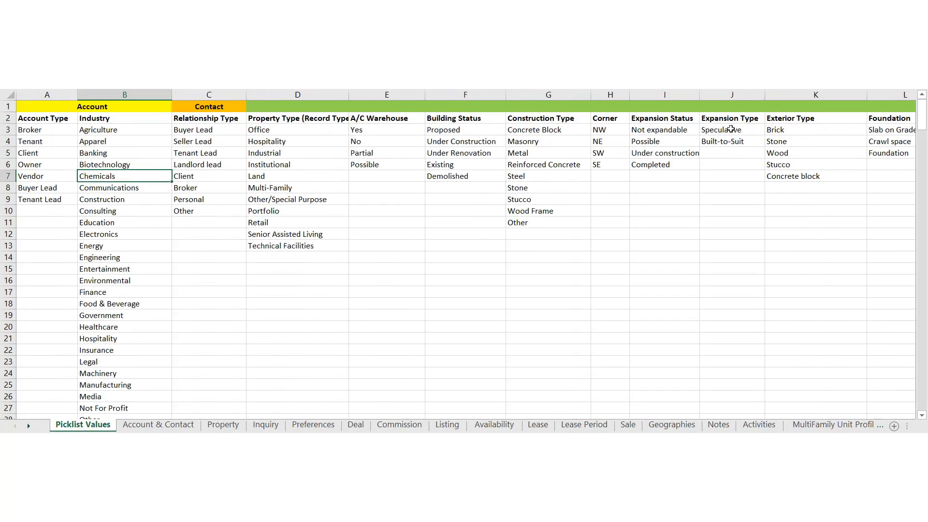
{"action": "left_click", "coordinate": [731, 129]}
{"action": "key", "text": "Tab"}
{"action": "key", "text": "Tab"}
{"action": "key", "text": "Tab"}
{"action": "key", "text": "Tab"}
{"action": "key", "text": "Tab"}
{"action": "key", "text": "Tab"}
{"action": "key", "text": "Tab"}
{"action": "key", "text": "Tab"}
{"action": "key", "text": "Tab"}
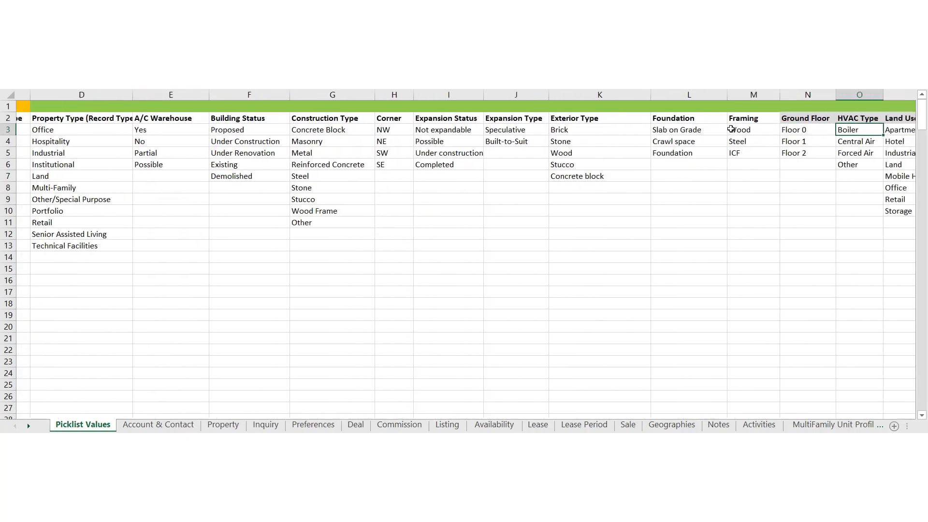
{"action": "key", "text": "Tab"}
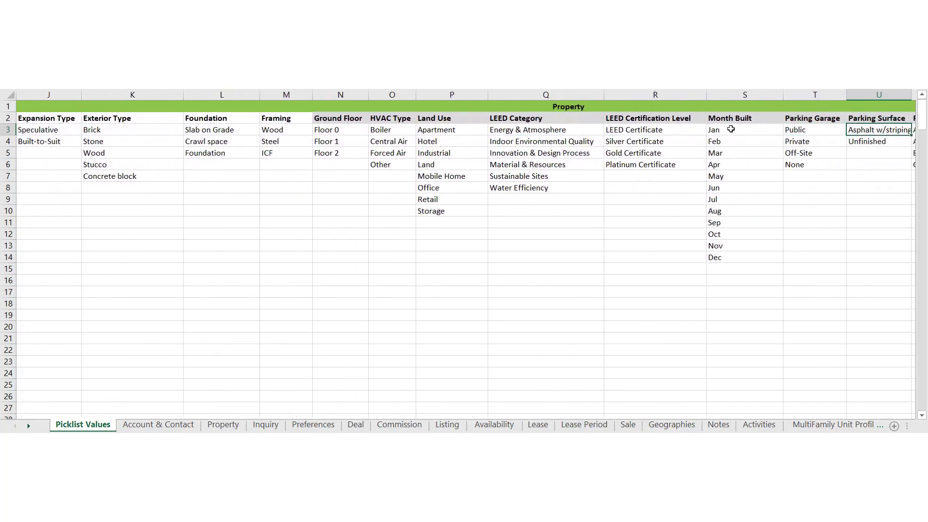
{"action": "key", "text": "Tab"}
{"action": "key", "text": "Tab"}
{"action": "key", "text": "Tab"}
{"action": "key", "text": "Tab"}
{"action": "key", "text": "Tab"}
{"action": "key", "text": "Tab"}
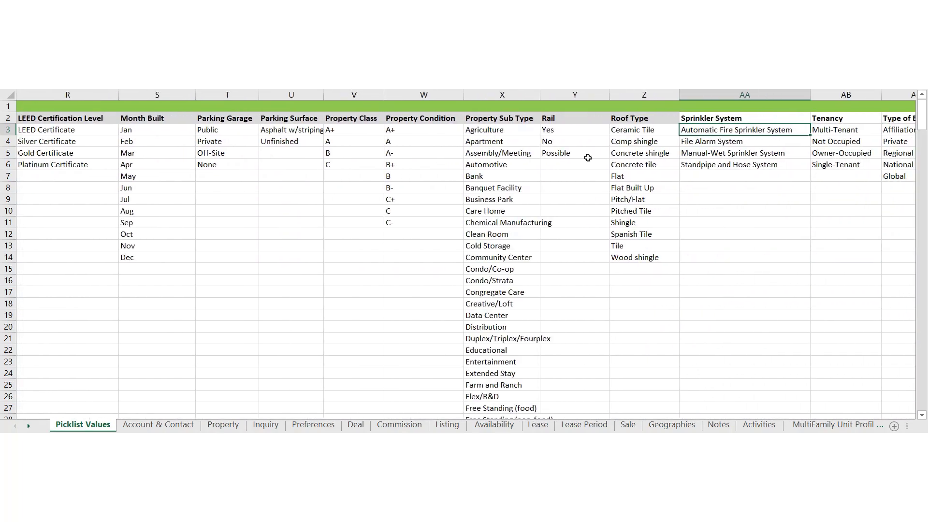
- Scroll down through the Property Sub Type list and back up
{"action": "scroll", "coordinate": [503, 298], "scroll_direction": "down", "scroll_amount": 2}
{"action": "scroll", "coordinate": [503, 298], "scroll_direction": "down", "scroll_amount": 6}
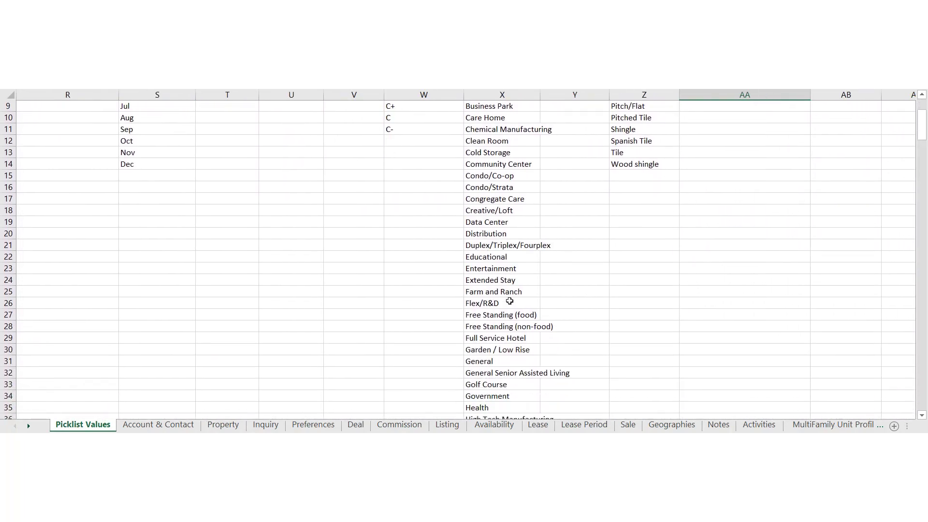
{"action": "scroll", "coordinate": [509, 300], "scroll_direction": "down", "scroll_amount": 3}
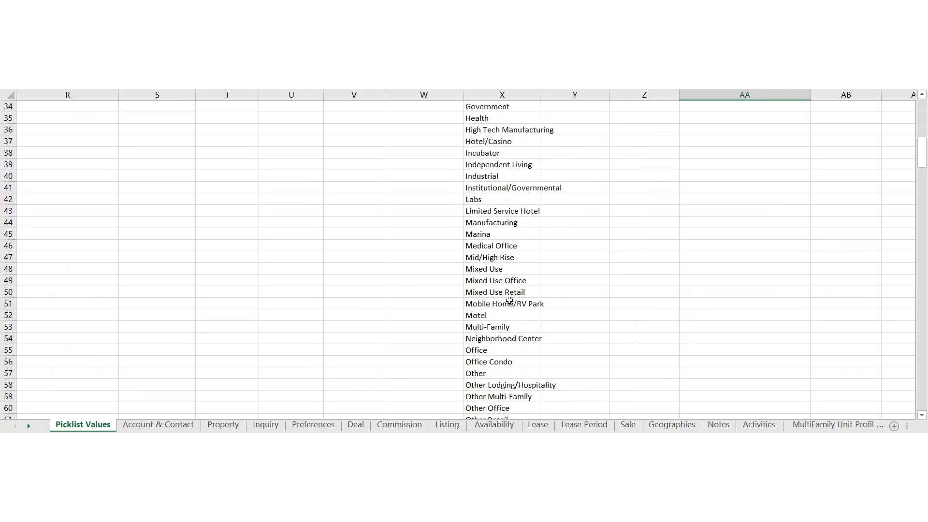
{"action": "scroll", "coordinate": [510, 299], "scroll_direction": "down", "scroll_amount": 6}
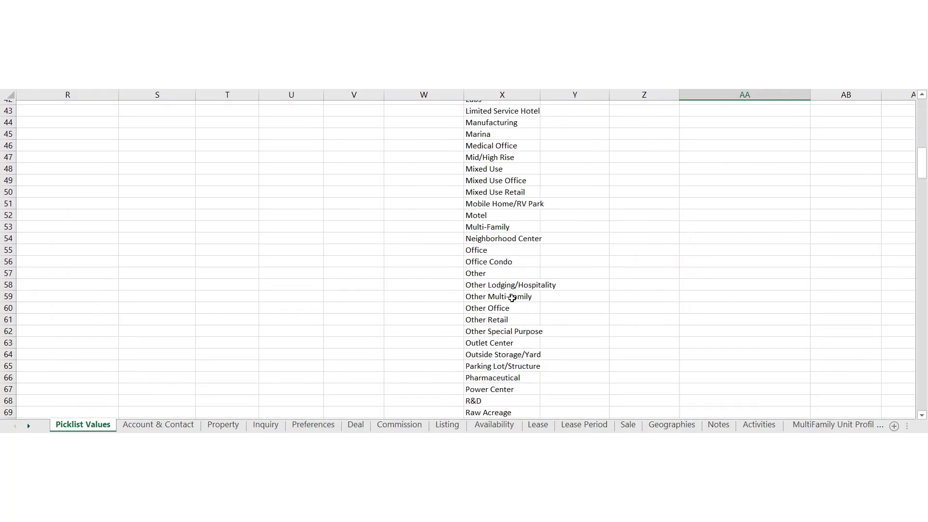
{"action": "scroll", "coordinate": [512, 298], "scroll_direction": "down", "scroll_amount": 2}
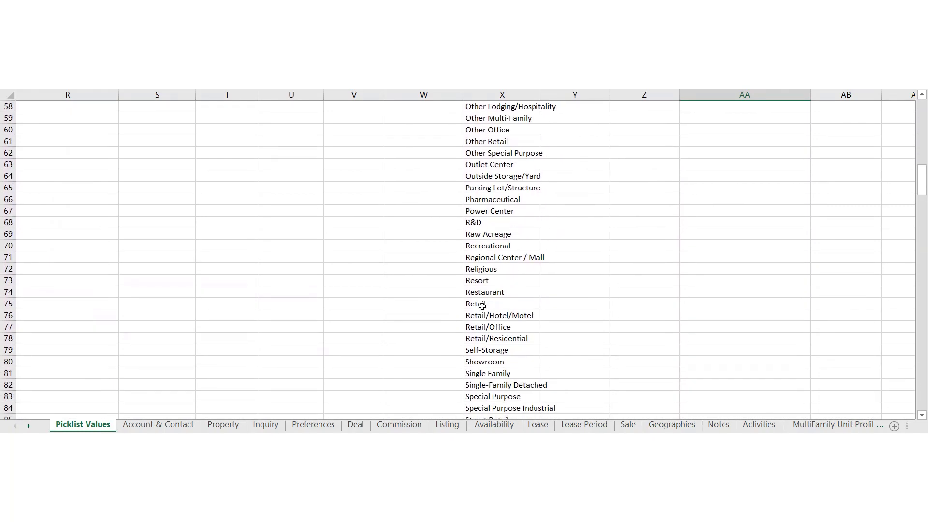
{"action": "scroll", "coordinate": [505, 309], "scroll_direction": "up", "scroll_amount": 6}
{"action": "scroll", "coordinate": [505, 312], "scroll_direction": "up", "scroll_amount": 13}
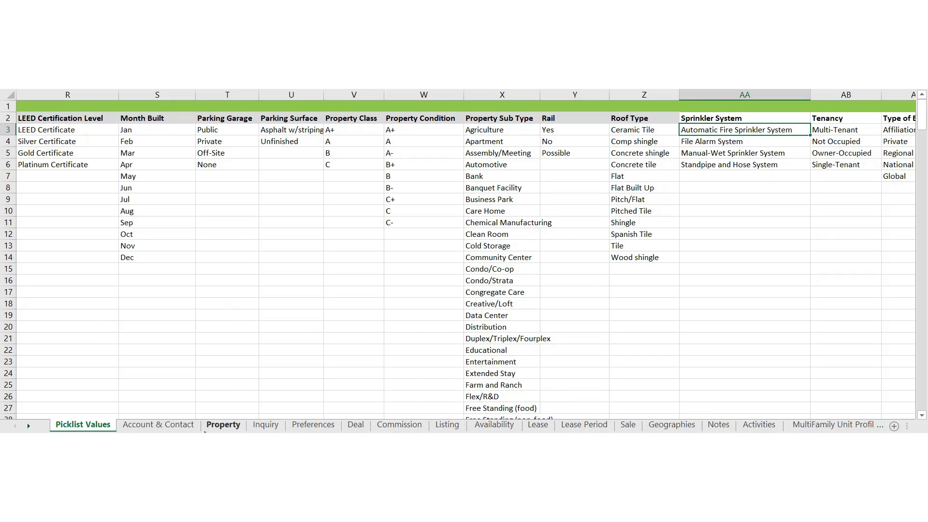
- Return to the Property sheet showing the Pet Park through Record Type data types
{"action": "left_click", "coordinate": [234, 428]}
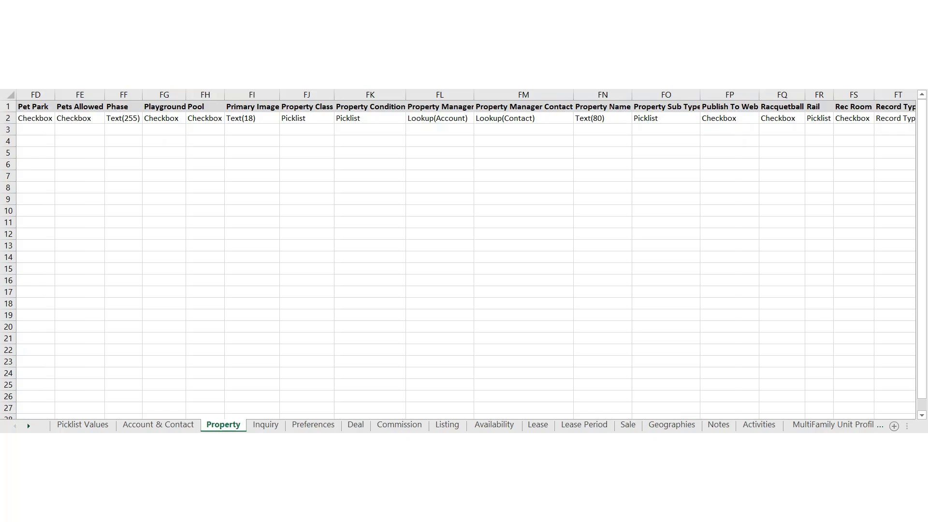
- On the Lease sheet, highlight the required Property and Unit Name/Number fields with their types
{"action": "left_click", "coordinate": [538, 425]}
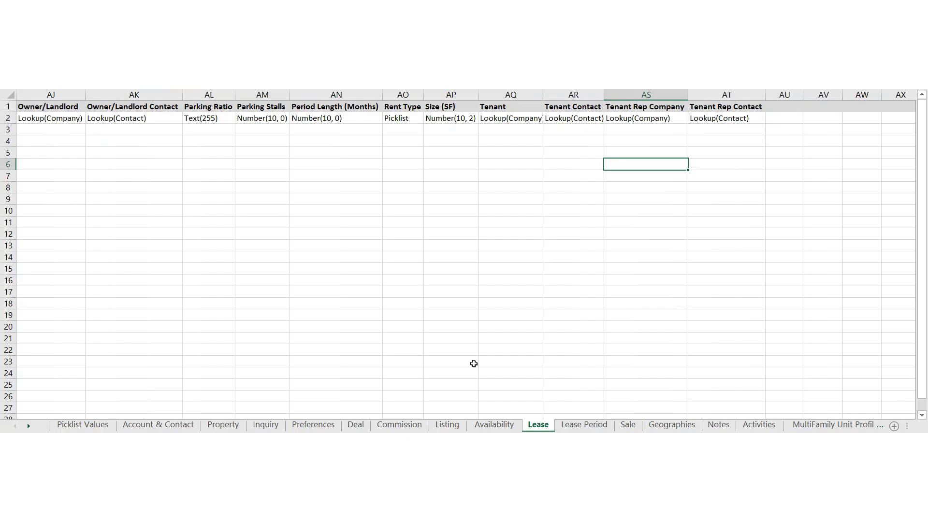
{"action": "left_click", "coordinate": [144, 162]}
{"action": "key", "text": "Left"}
{"action": "key", "text": "Left"}
{"action": "key", "text": "Left"}
{"action": "key", "text": "Left"}
{"action": "key", "text": "Left"}
{"action": "key", "text": "Left"}
{"action": "key", "text": "Left"}
{"action": "key", "text": "Left"}
{"action": "key", "text": "Left"}
{"action": "key", "text": "Left"}
{"action": "key", "text": "Left"}
{"action": "key", "text": "Left"}
{"action": "key", "text": "Left"}
{"action": "key", "text": "Left"}
{"action": "key", "text": "Left"}
{"action": "key", "text": "Left"}
{"action": "key", "text": "Left"}
{"action": "key", "text": "Left"}
{"action": "key", "text": "Left"}
{"action": "key", "text": "Left"}
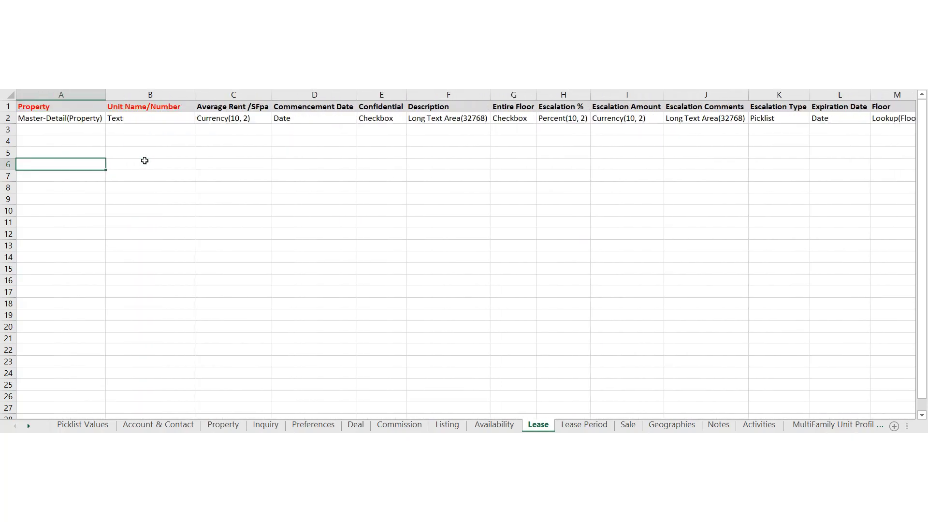
{"action": "left_click_drag", "start_coordinate": [34, 111], "coordinate": [36, 128]}
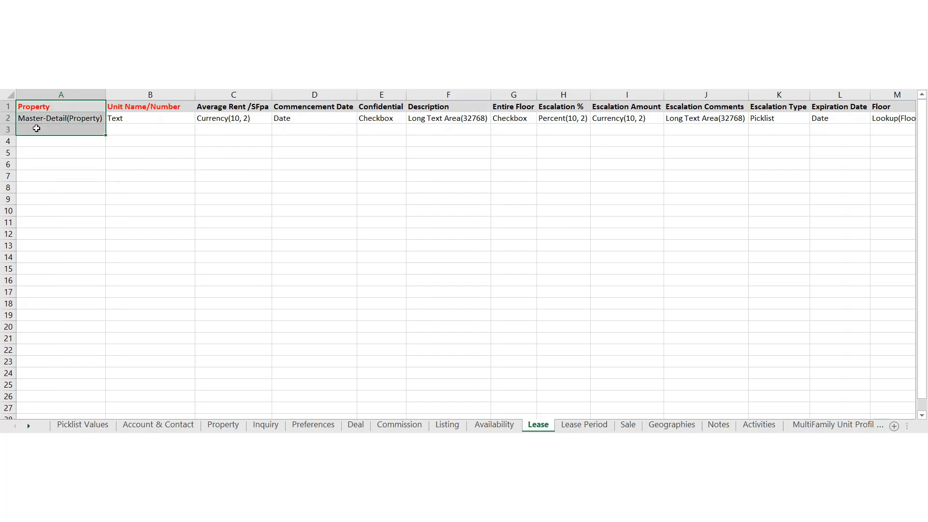
{"action": "left_click_drag", "start_coordinate": [124, 111], "coordinate": [128, 126]}
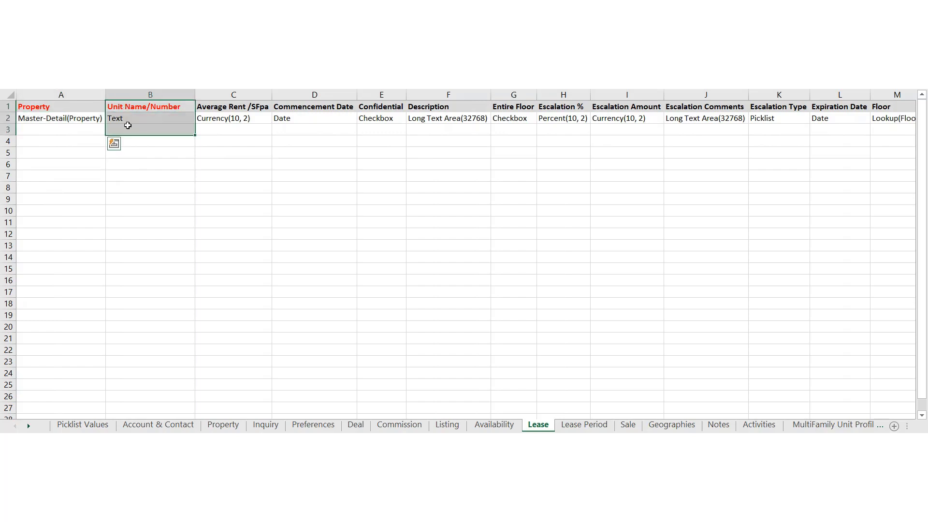
- Move along row 3 from Average Rent /SFpa through the allowance columns to Tenant Rep Contact
{"action": "left_click", "coordinate": [246, 126]}
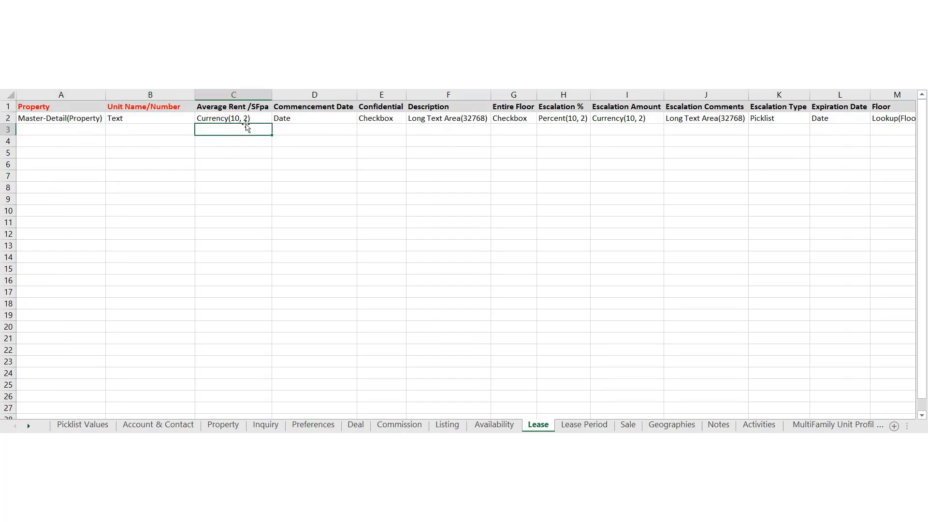
{"action": "key", "text": "Right"}
{"action": "key", "text": "Right"}
{"action": "key", "text": "Right"}
{"action": "key", "text": "Right"}
{"action": "key", "text": "Right"}
{"action": "key", "text": "Right"}
{"action": "key", "text": "Right"}
{"action": "key", "text": "Right"}
{"action": "key", "text": "Right"}
{"action": "key", "text": "Right"}
{"action": "key", "text": "Right"}
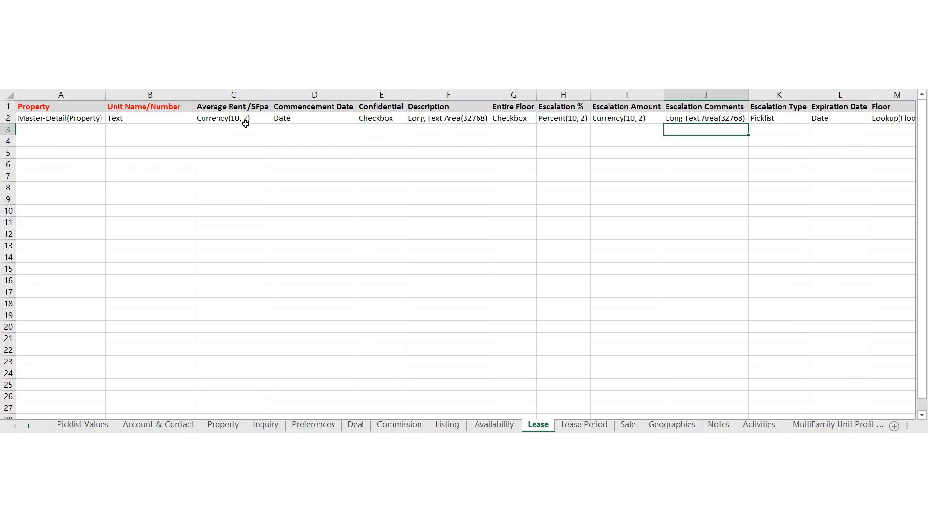
{"action": "key", "text": "Right"}
{"action": "key", "text": "Right"}
{"action": "key", "text": "Right"}
{"action": "key", "text": "Right"}
{"action": "key", "text": "Right"}
{"action": "key", "text": "Right"}
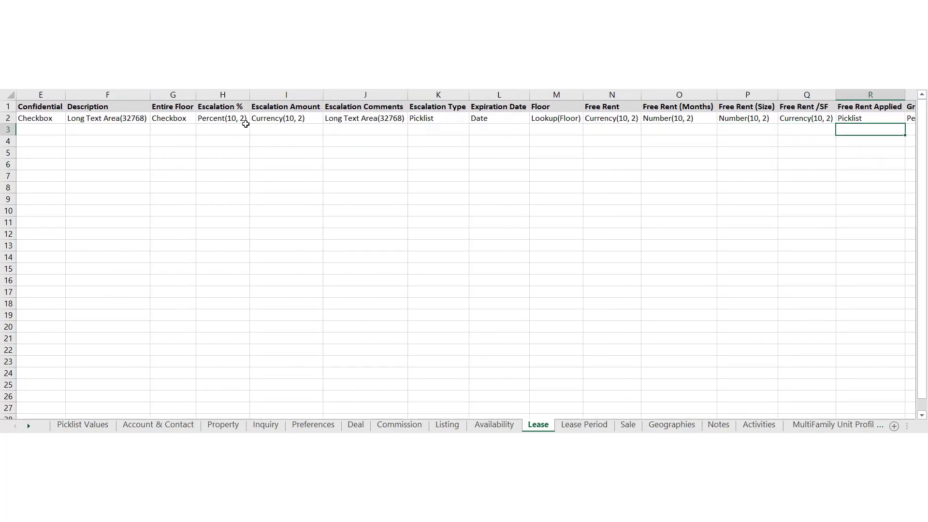
{"action": "key", "text": "Right"}
{"action": "key", "text": "Right"}
{"action": "key", "text": "Right"}
{"action": "key", "text": "Right"}
{"action": "key", "text": "Right"}
{"action": "key", "text": "Right"}
{"action": "key", "text": "Right"}
{"action": "key", "text": "Right"}
{"action": "key", "text": "Right"}
{"action": "key", "text": "Right"}
{"action": "key", "text": "Right"}
{"action": "key", "text": "Right"}
{"action": "key", "text": "Right"}
{"action": "key", "text": "Right"}
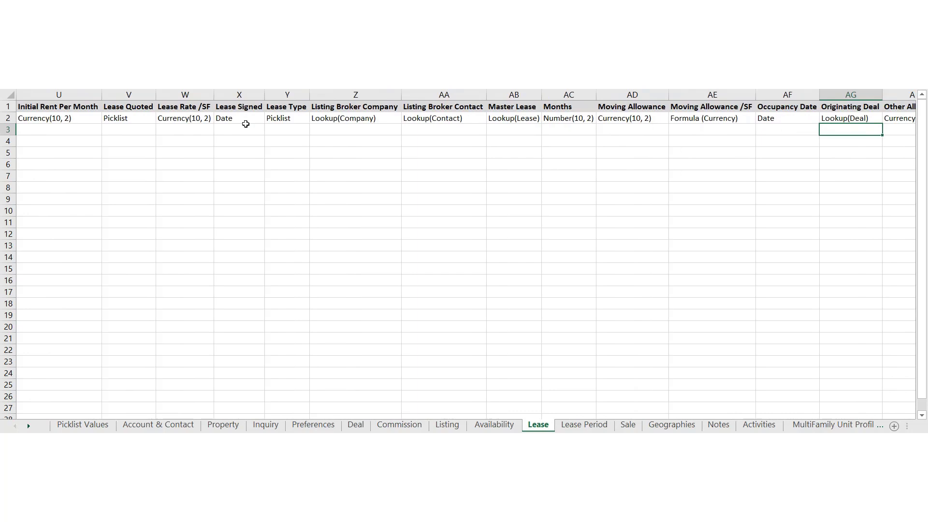
{"action": "key", "text": "Right"}
{"action": "key", "text": "Right"}
{"action": "key", "text": "Right"}
{"action": "key", "text": "Right"}
{"action": "key", "text": "Right"}
{"action": "key", "text": "Right"}
{"action": "key", "text": "Right"}
{"action": "key", "text": "Right"}
{"action": "key", "text": "Right"}
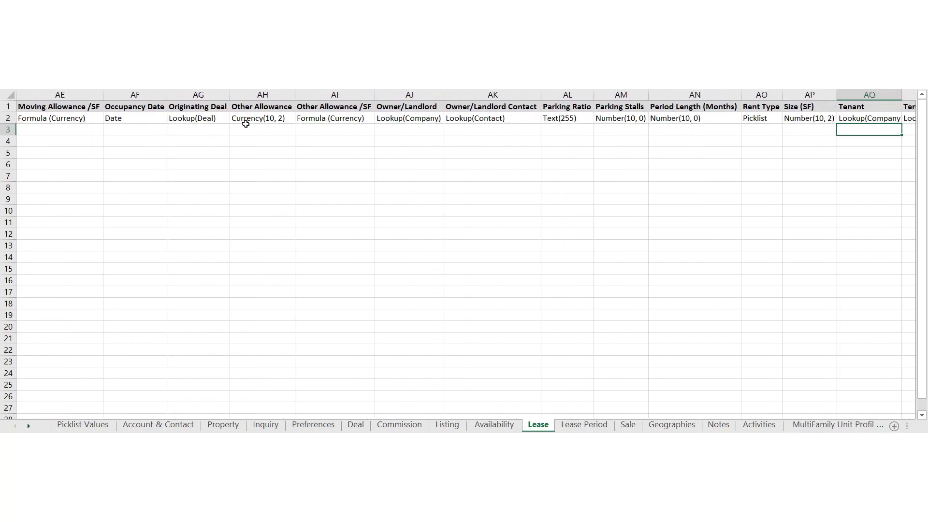
{"action": "key", "text": "Right"}
{"action": "key", "text": "Right"}
{"action": "key", "text": "Right"}
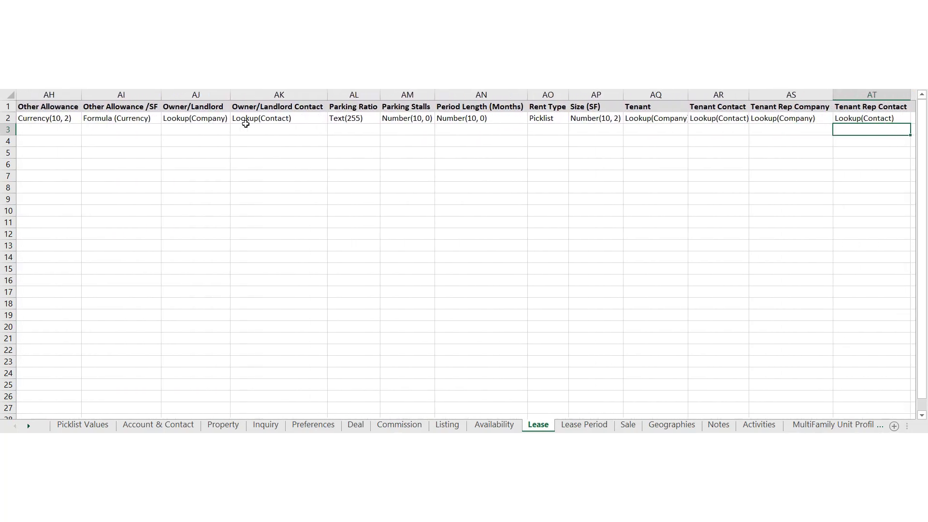
{"action": "key", "text": "Right"}
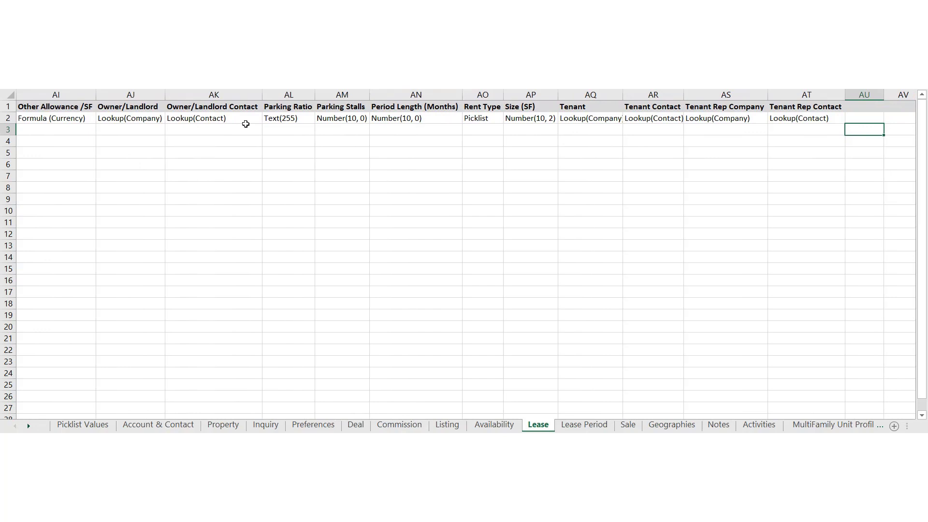